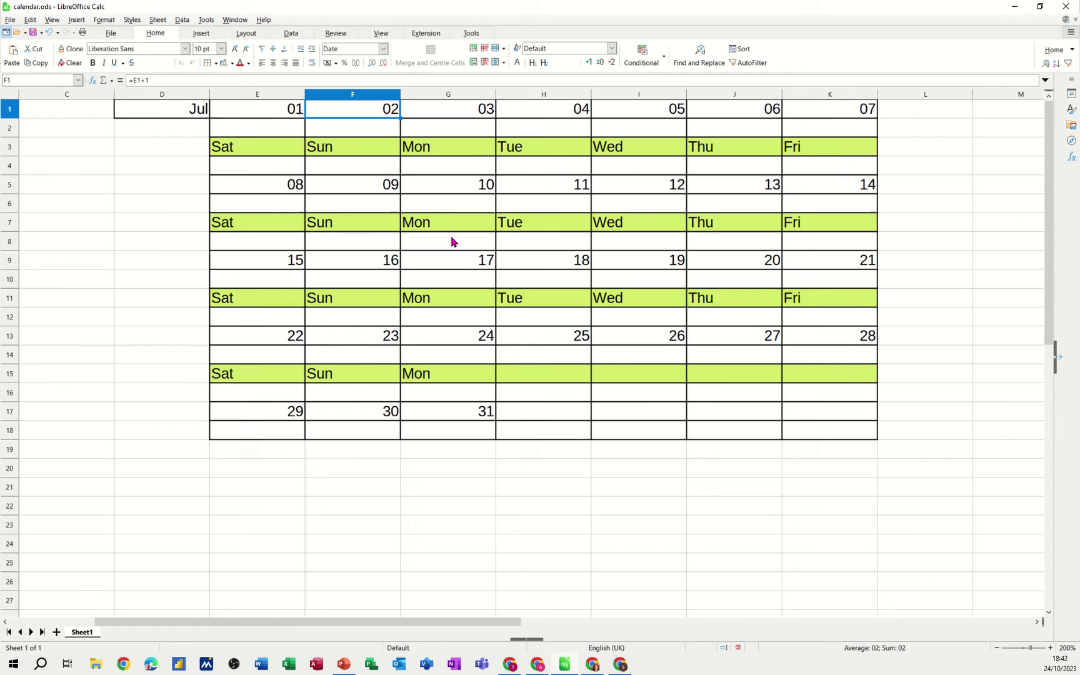
Try May and then July in the D1 month dropdown.
left_click(177, 111)
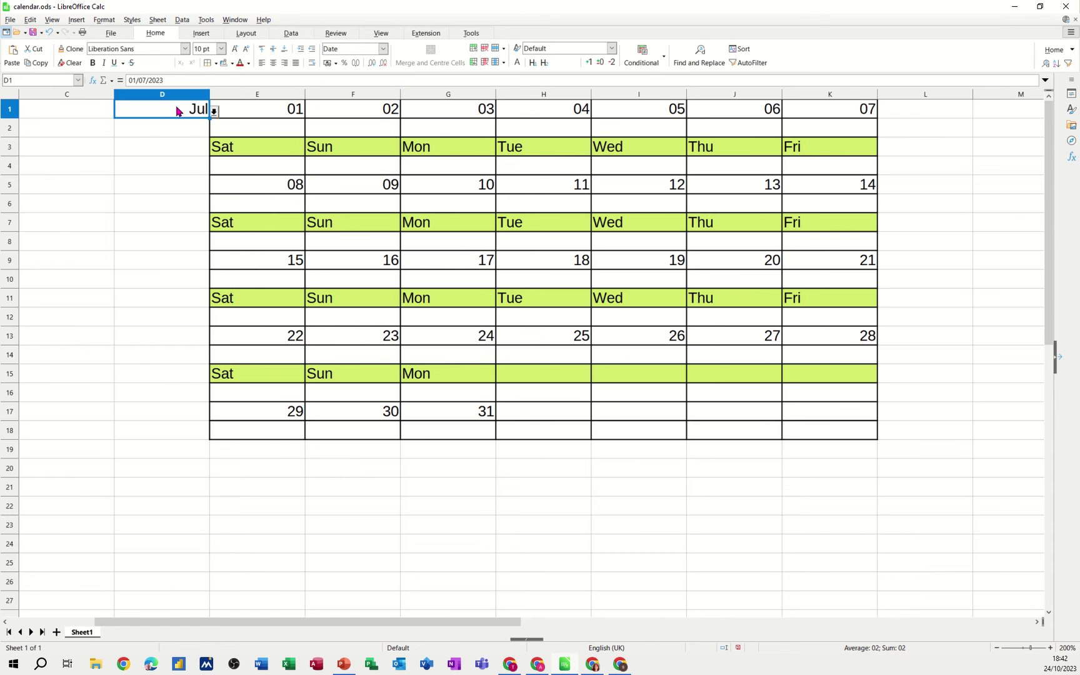
left_click(213, 111)
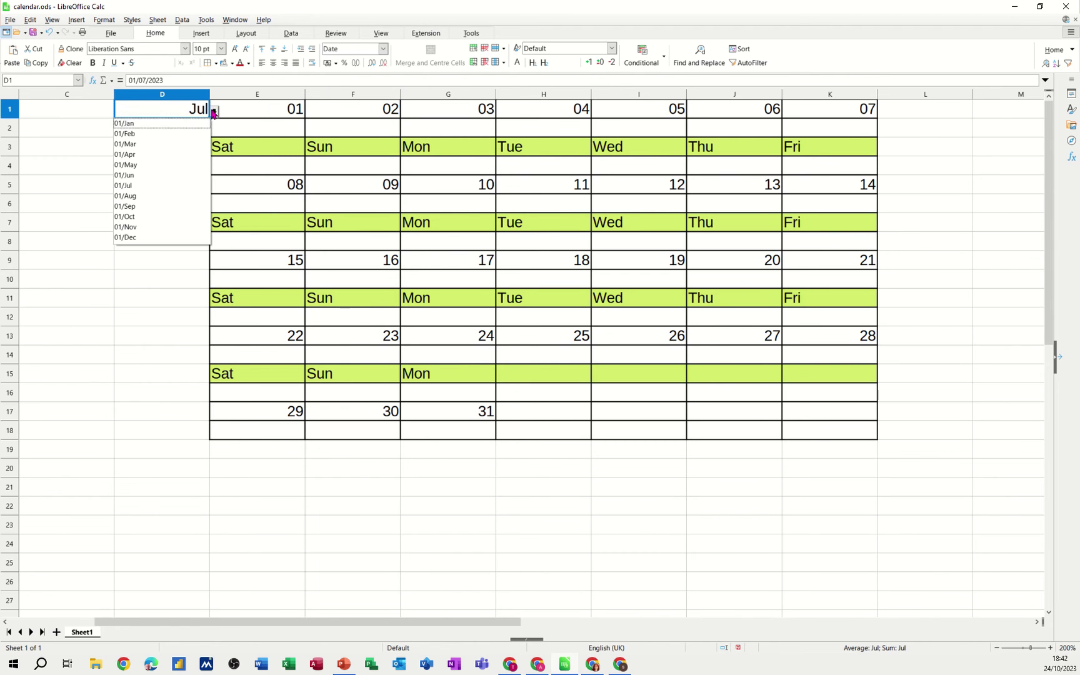
left_click(150, 166)
left_click(213, 113)
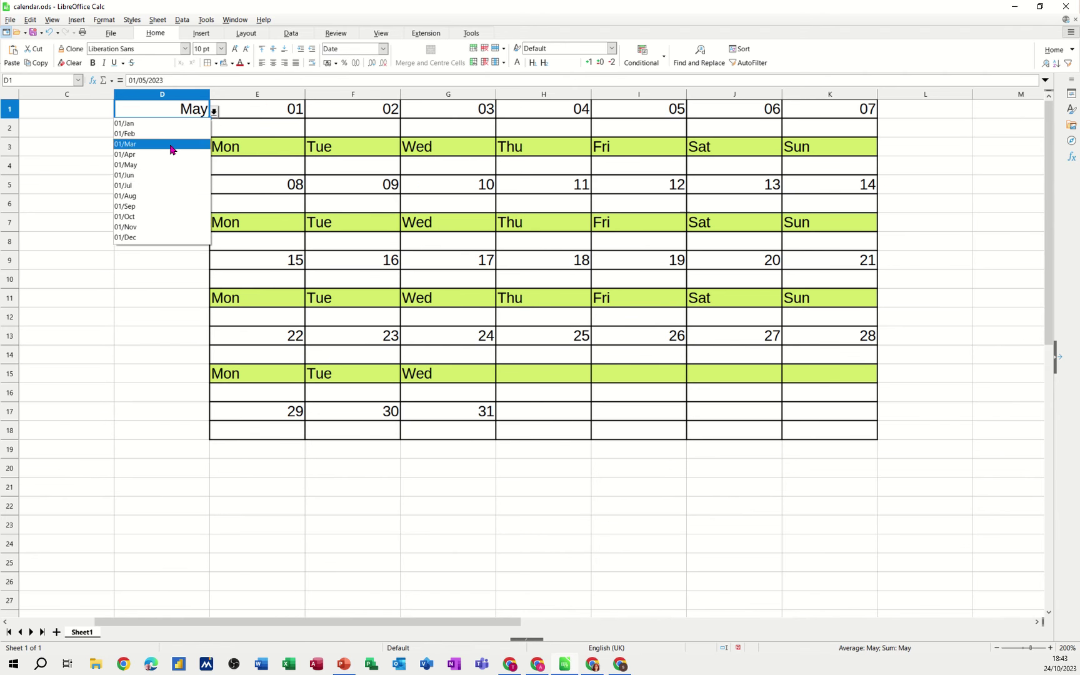
left_click(141, 182)
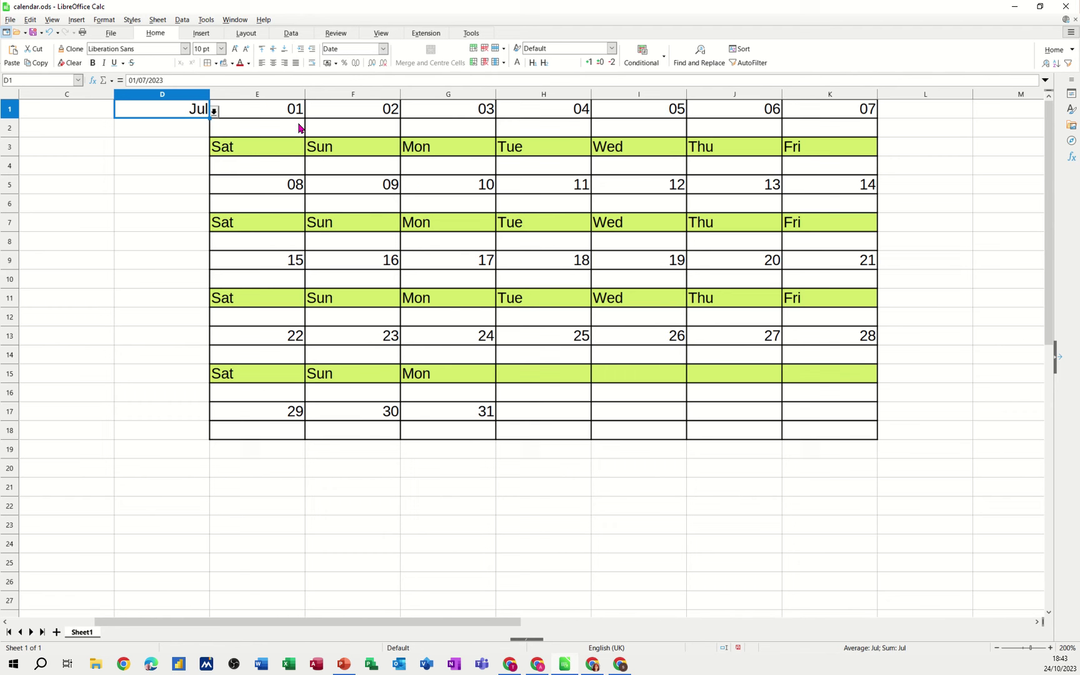
Set D1 to 01/Oct and check the day-number formula in G13.
left_click(214, 113)
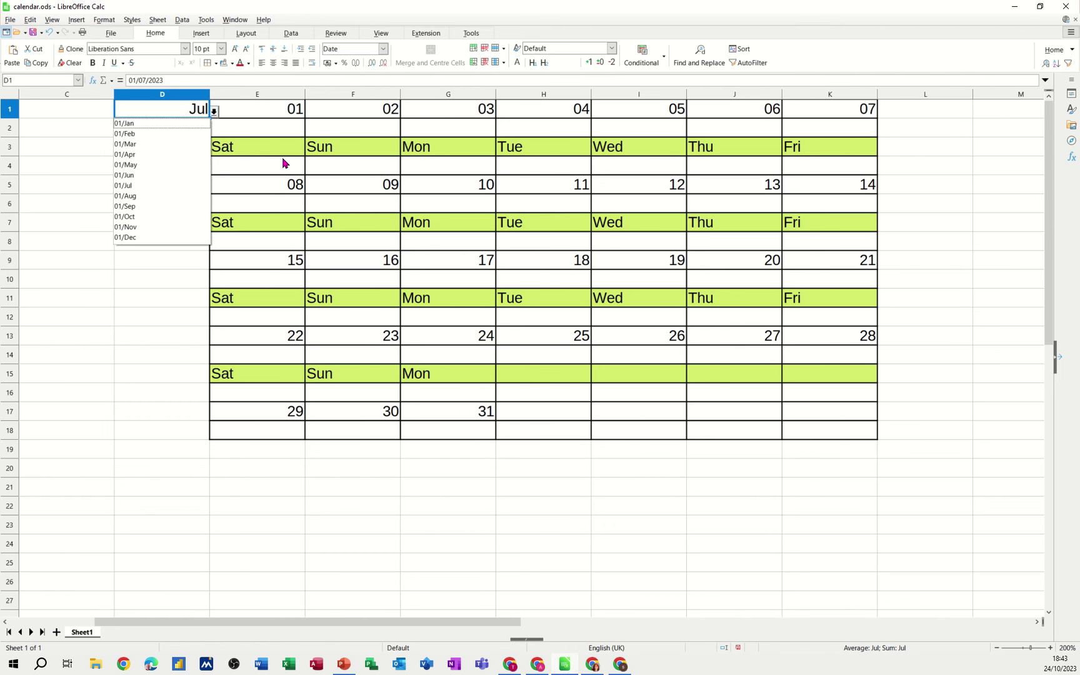
left_click(156, 218)
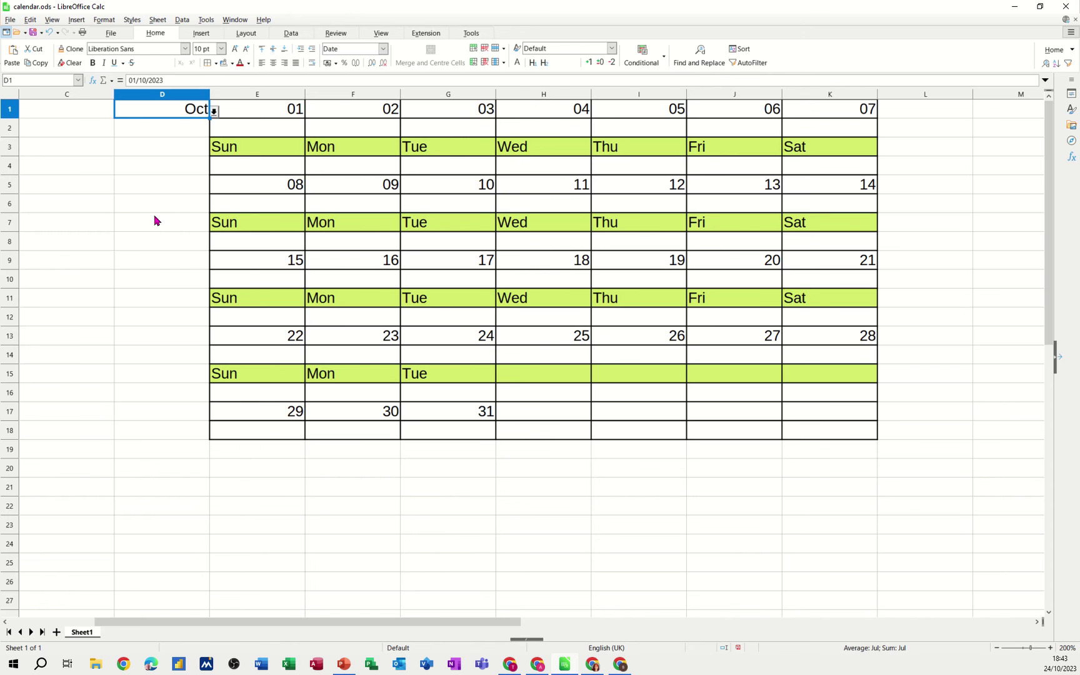
left_click(457, 336)
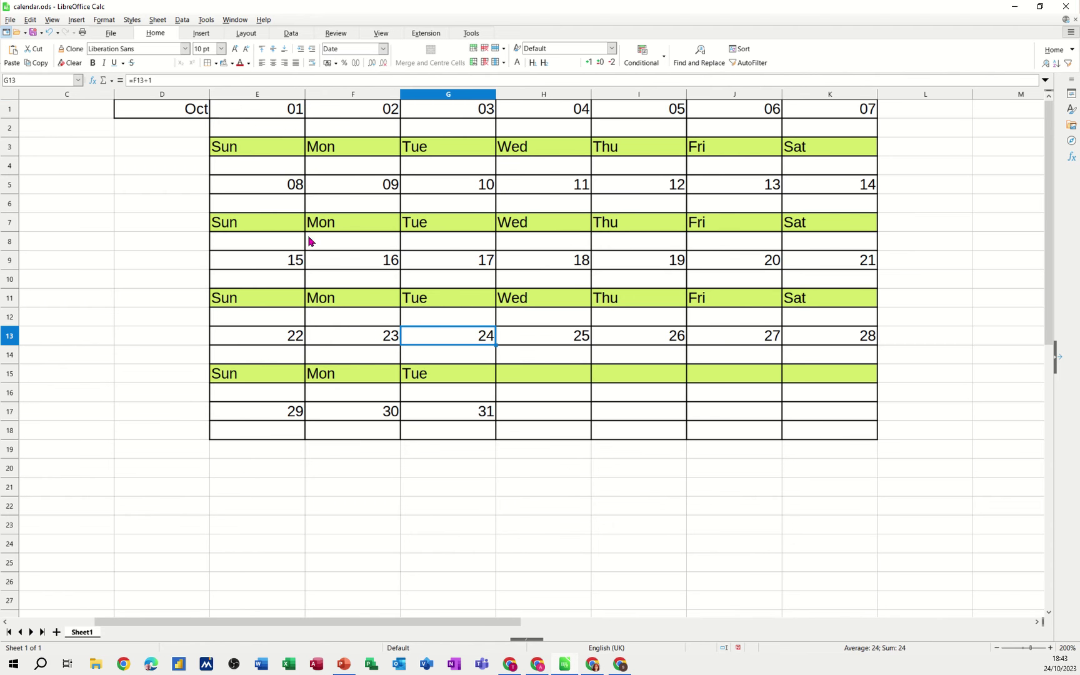
left_click(185, 113)
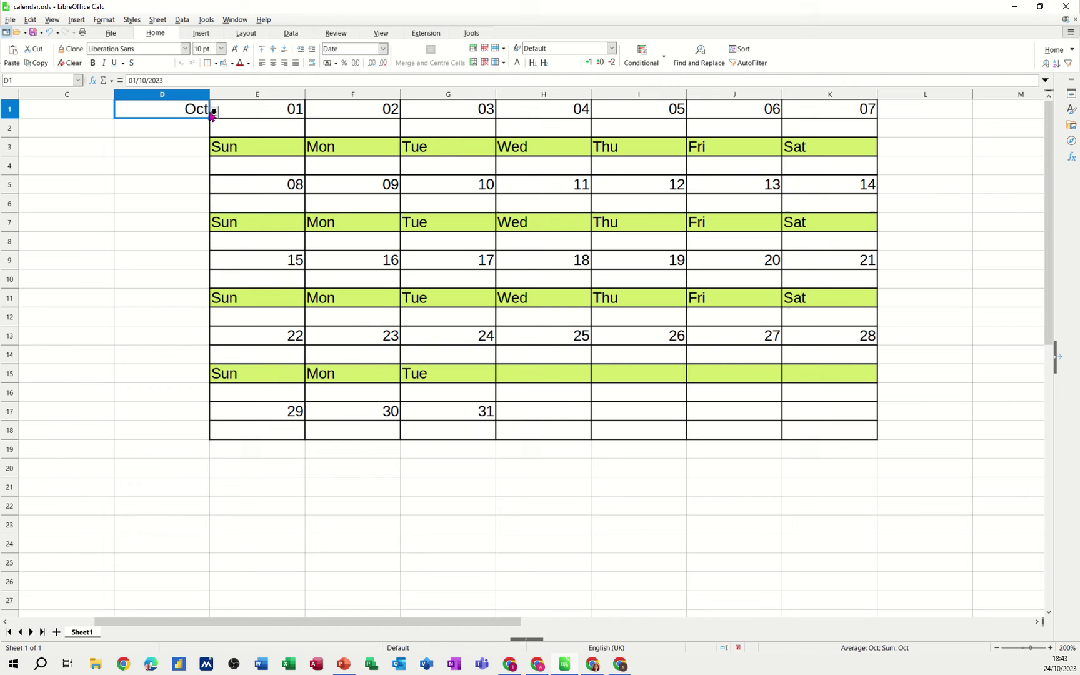
Switch D1 to 01/Jan and check E1's =D1 formula.
left_click(214, 112)
left_click(164, 124)
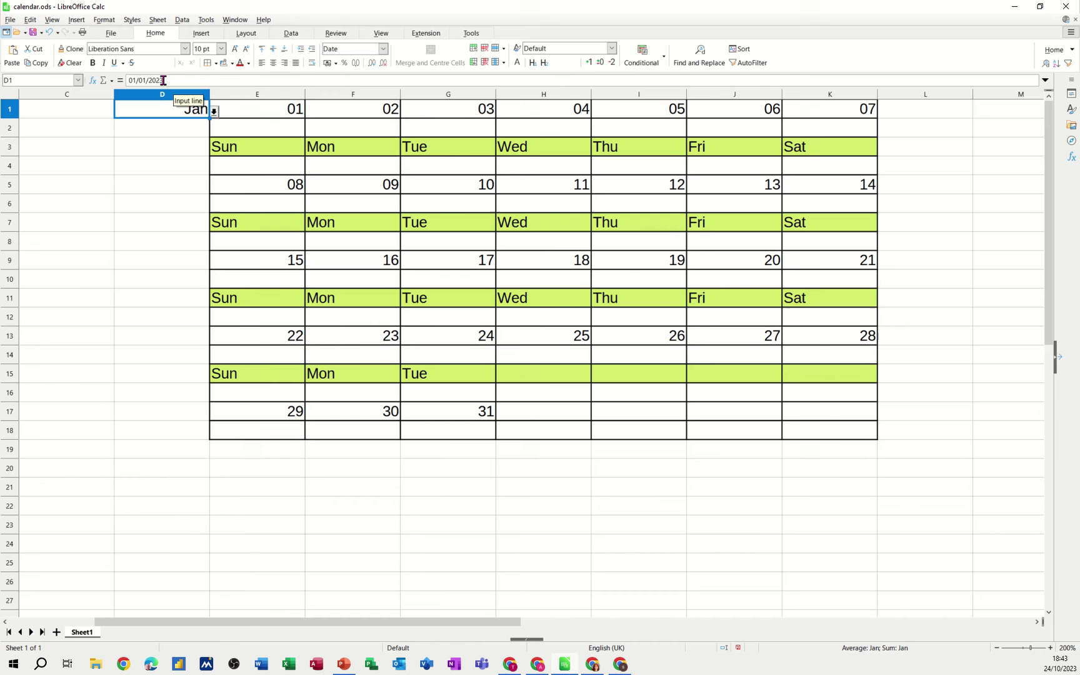
left_click(260, 115)
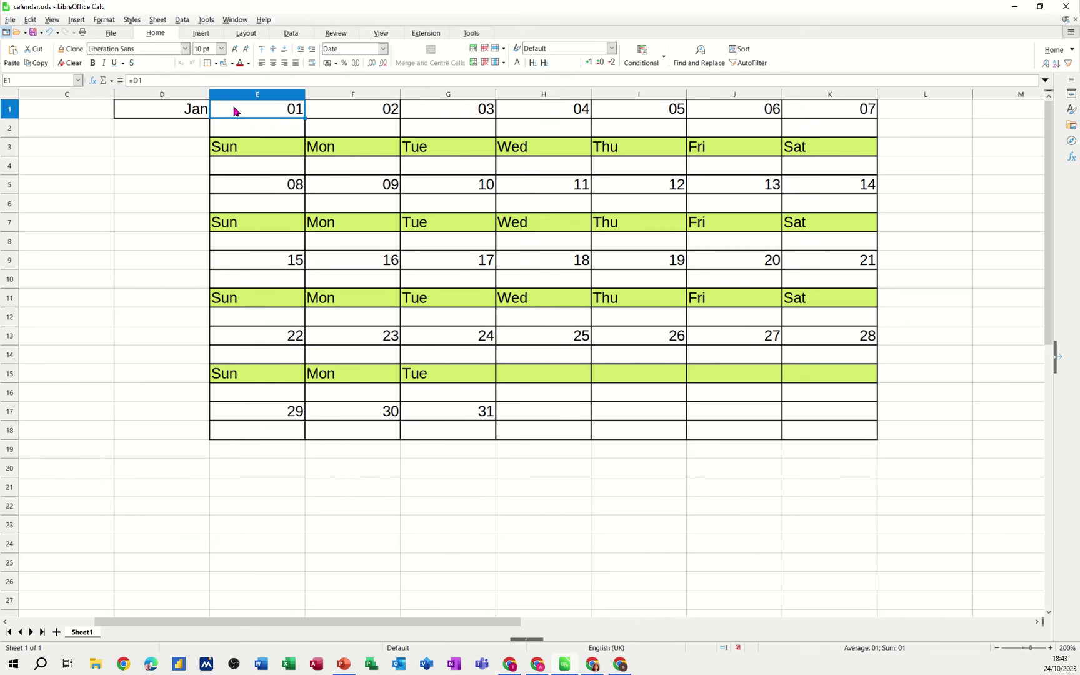
left_click(173, 111)
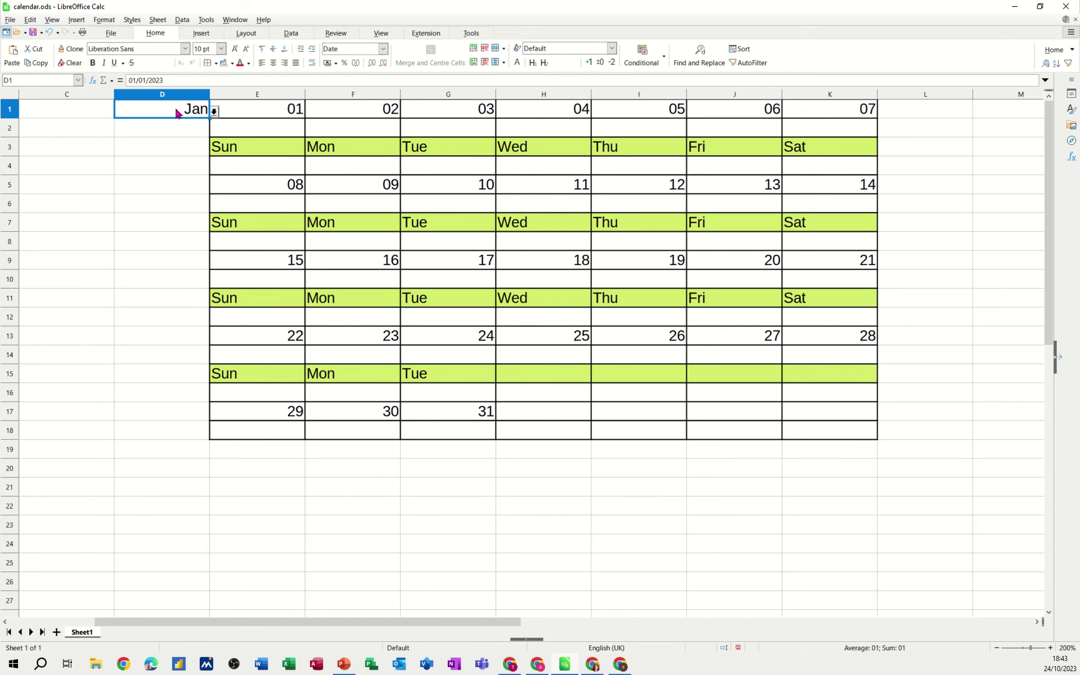
Pick 01/Mar, then 01/Apr, from D1's month list.
left_click(214, 111)
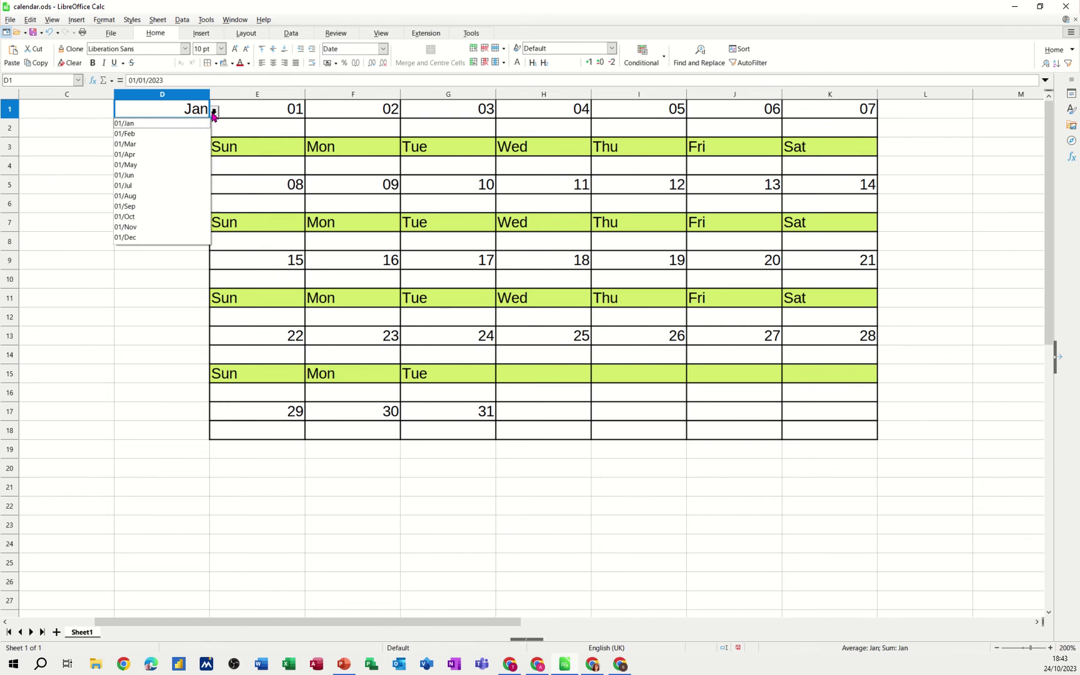
left_click(154, 144)
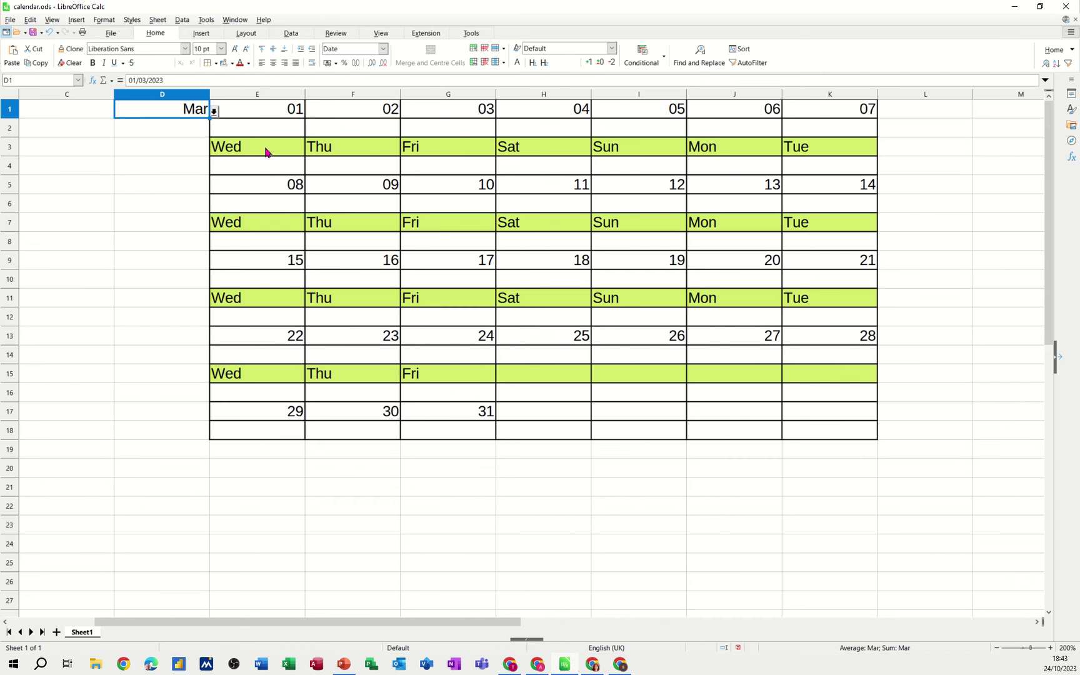
left_click(214, 112)
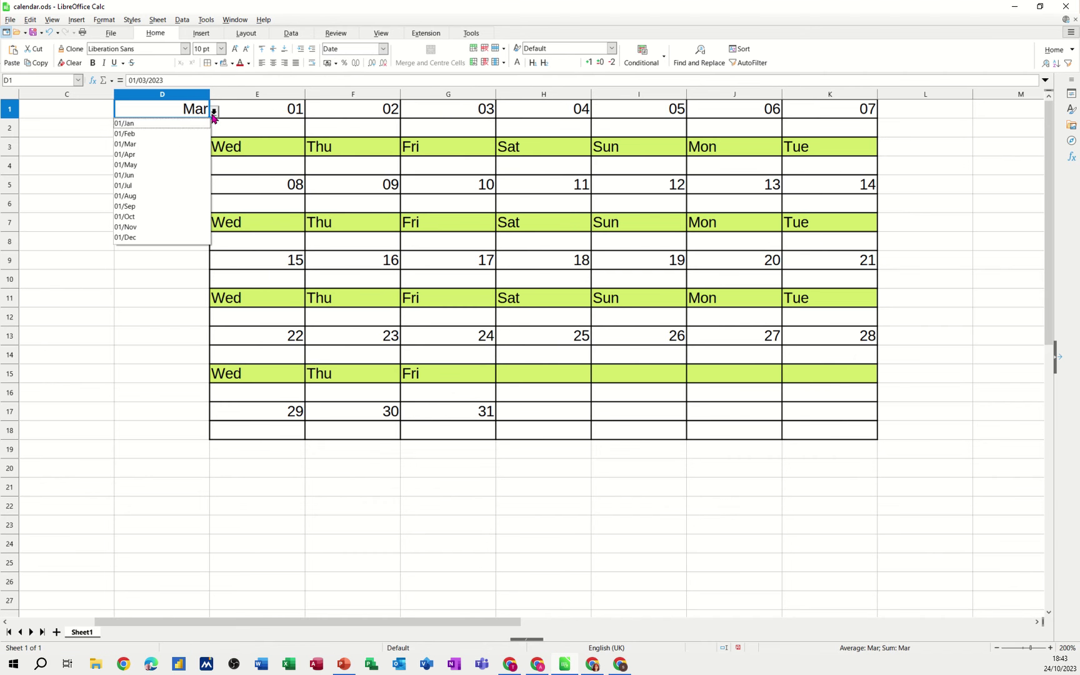
left_click(163, 155)
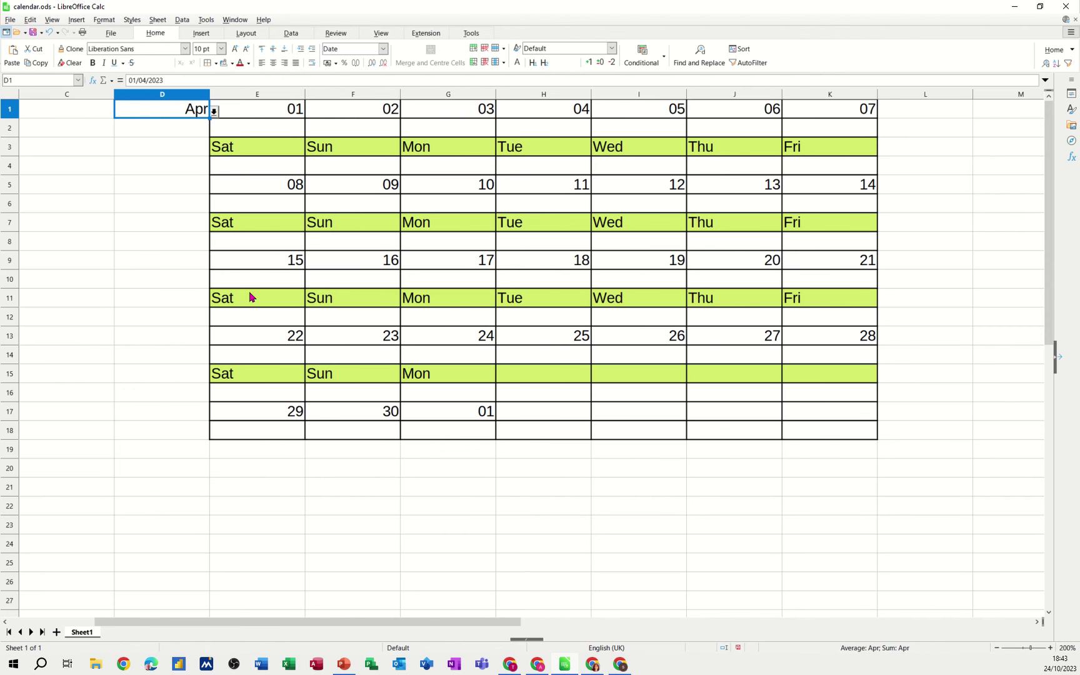
Fill empty cell D20 with a gold background colour.
left_click(160, 473)
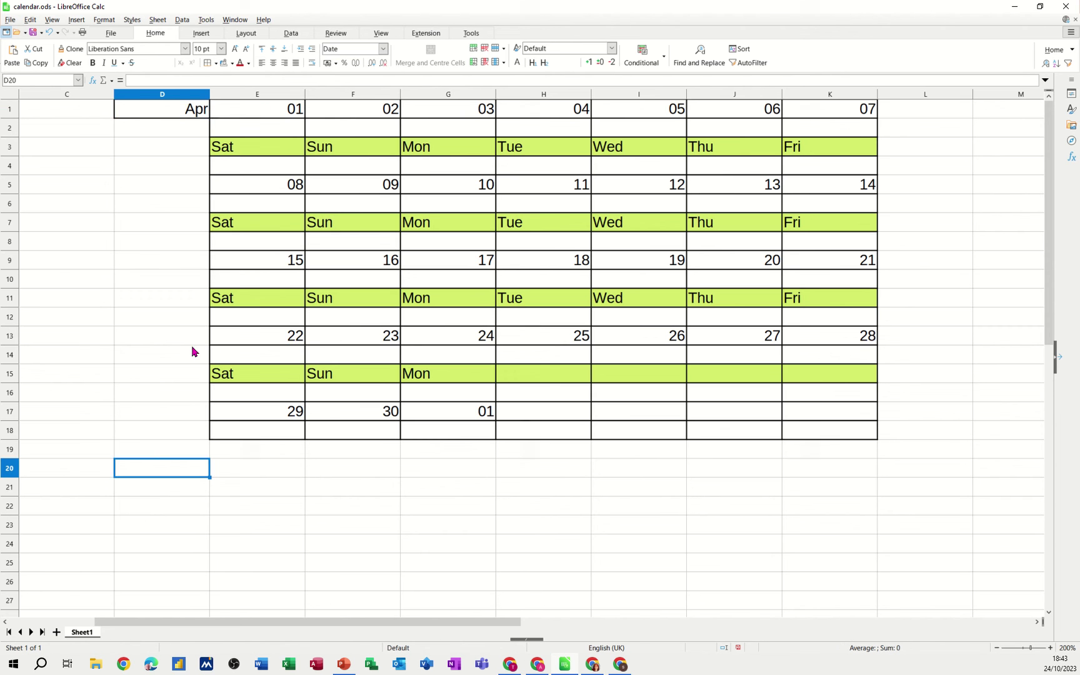
scroll(195, 337, "down", 2)
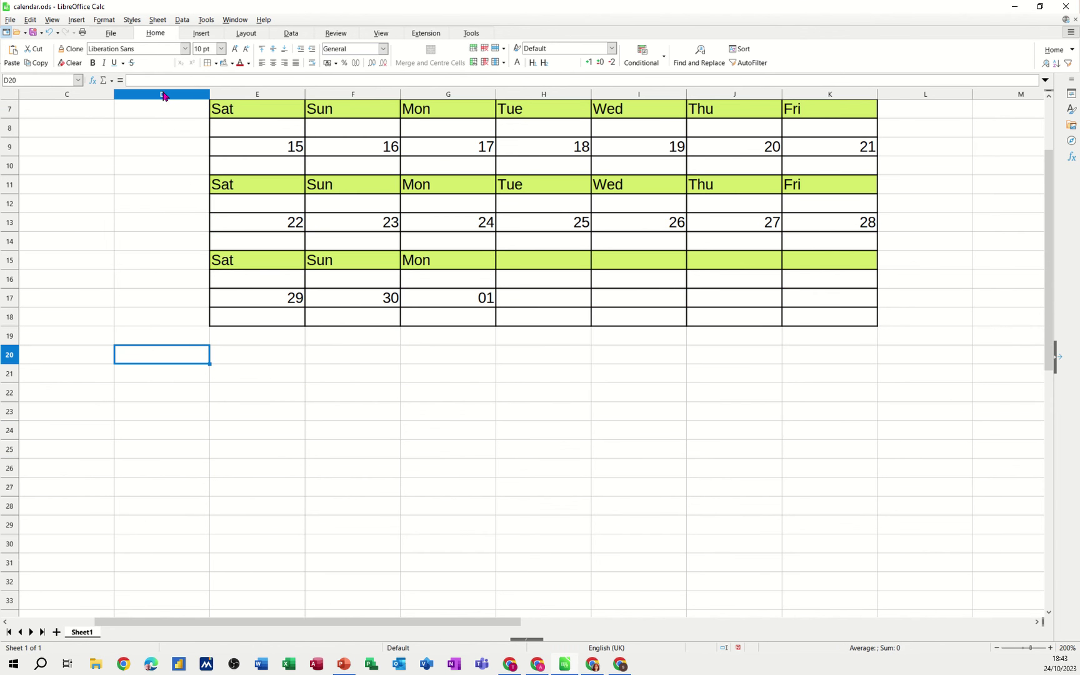
left_click(232, 64)
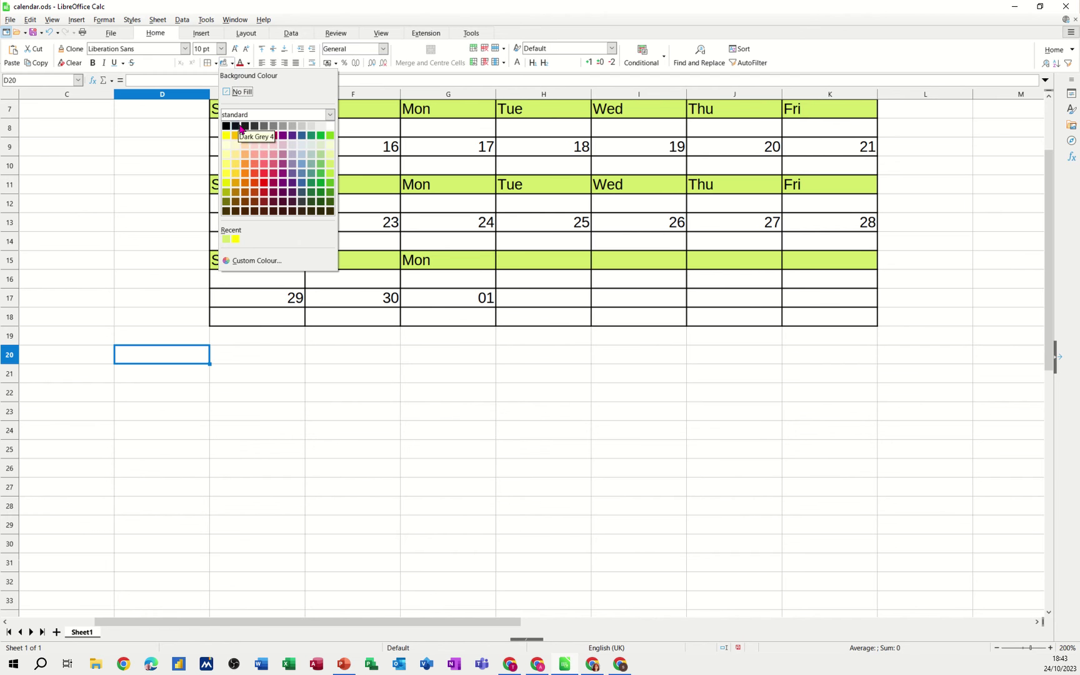
left_click(236, 152)
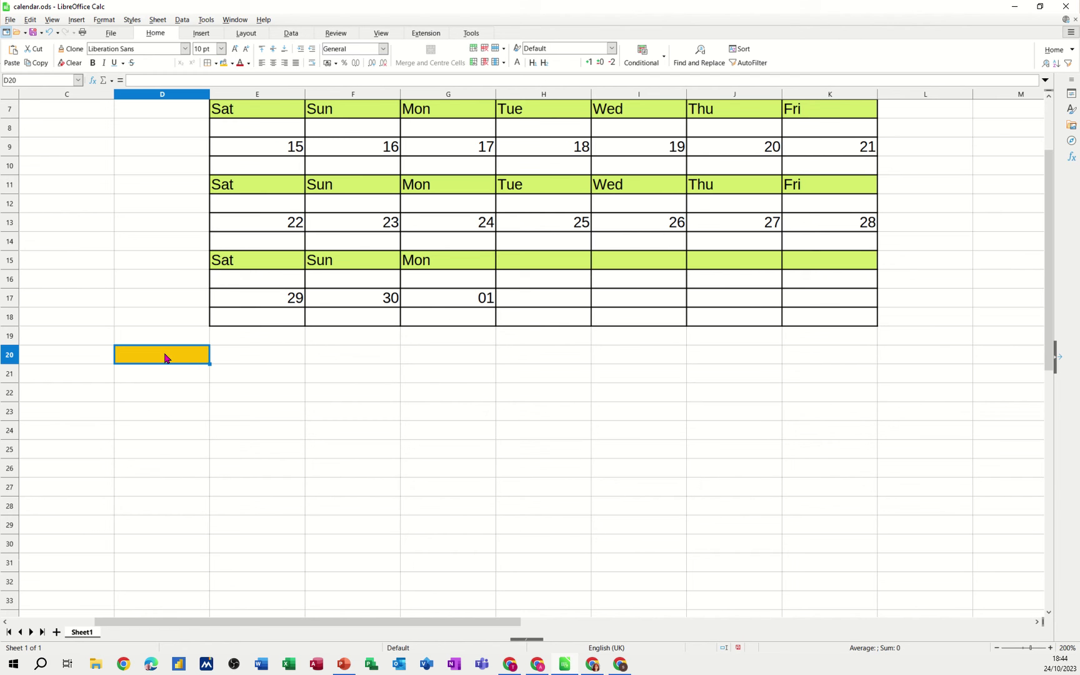
Apply the Date number format to D20.
left_click(382, 49)
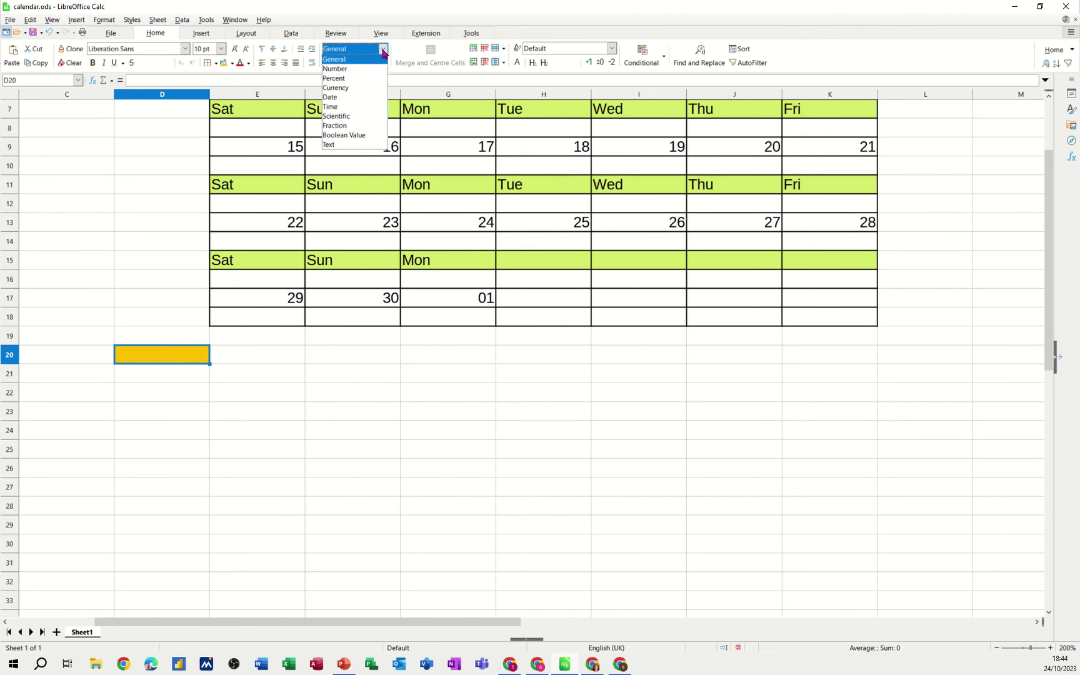
left_click(341, 98)
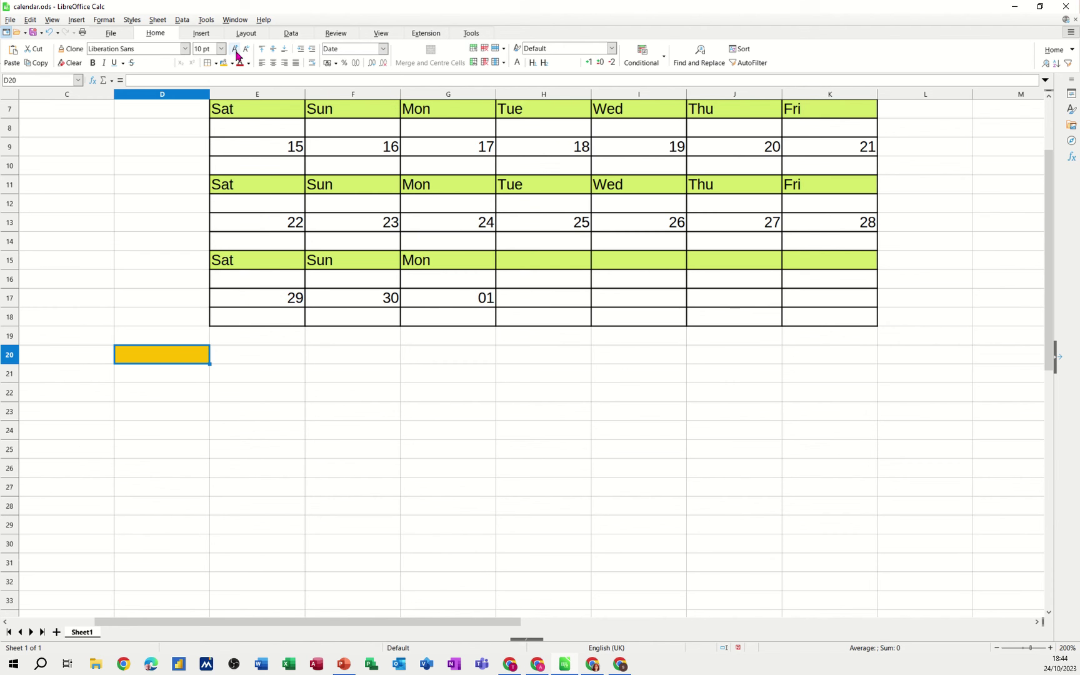
left_click(290, 33)
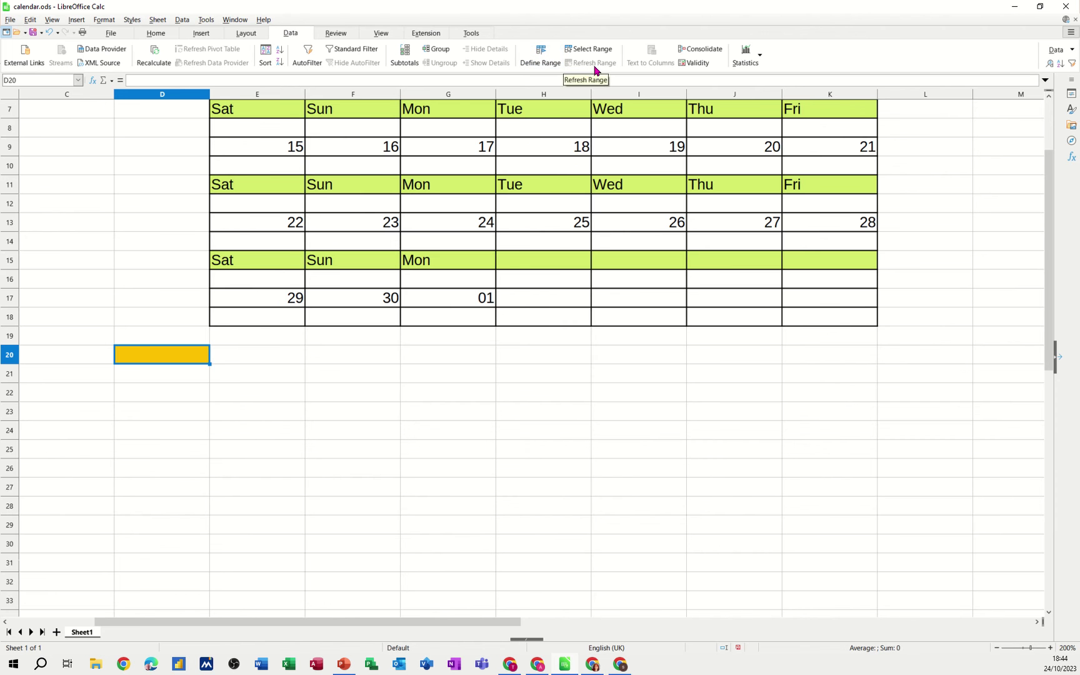
Give D20 a validity List with entries 01/Jan, 01/Feb, 01/Mar.
left_click(694, 65)
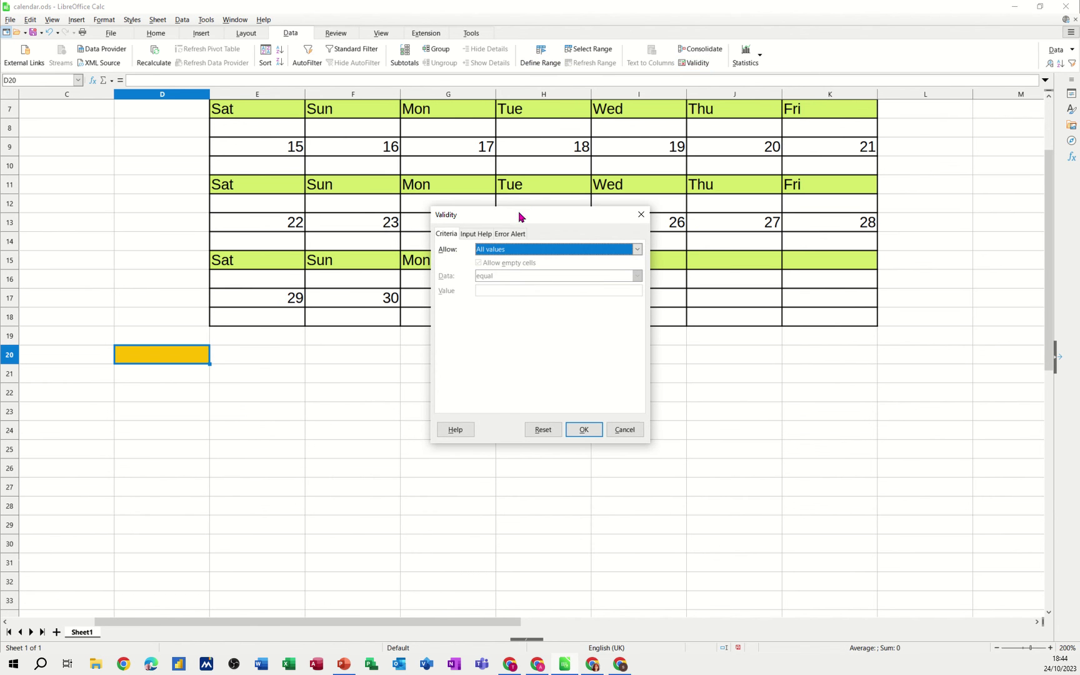
left_click_drag(522, 216, 332, 167)
left_click(444, 201)
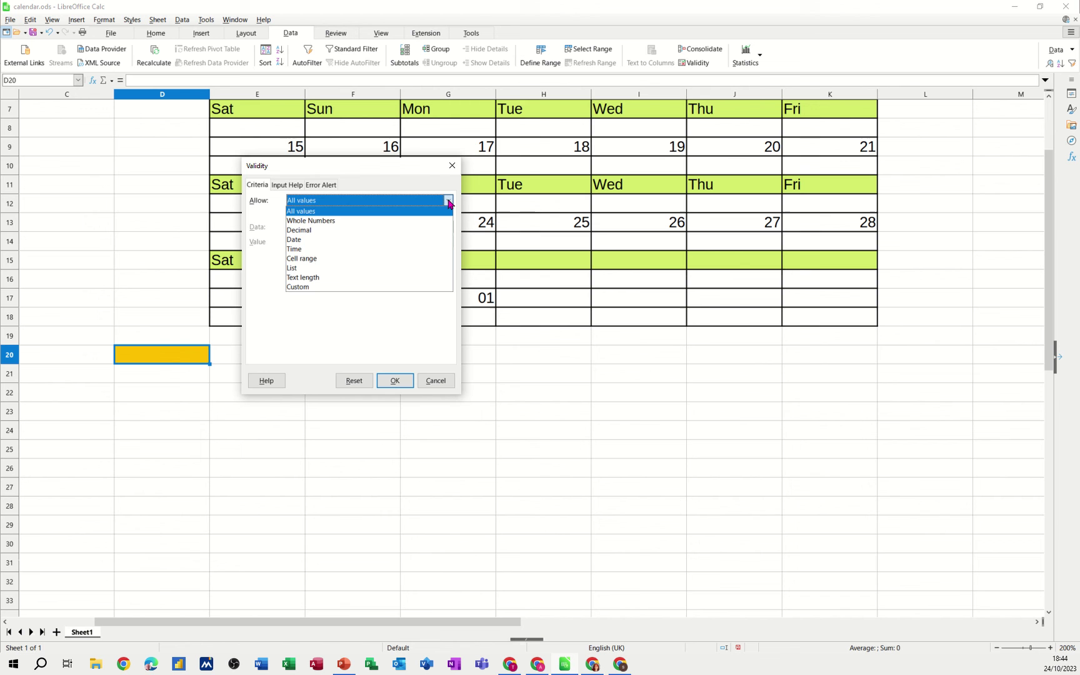
left_click(334, 268)
left_click(316, 255)
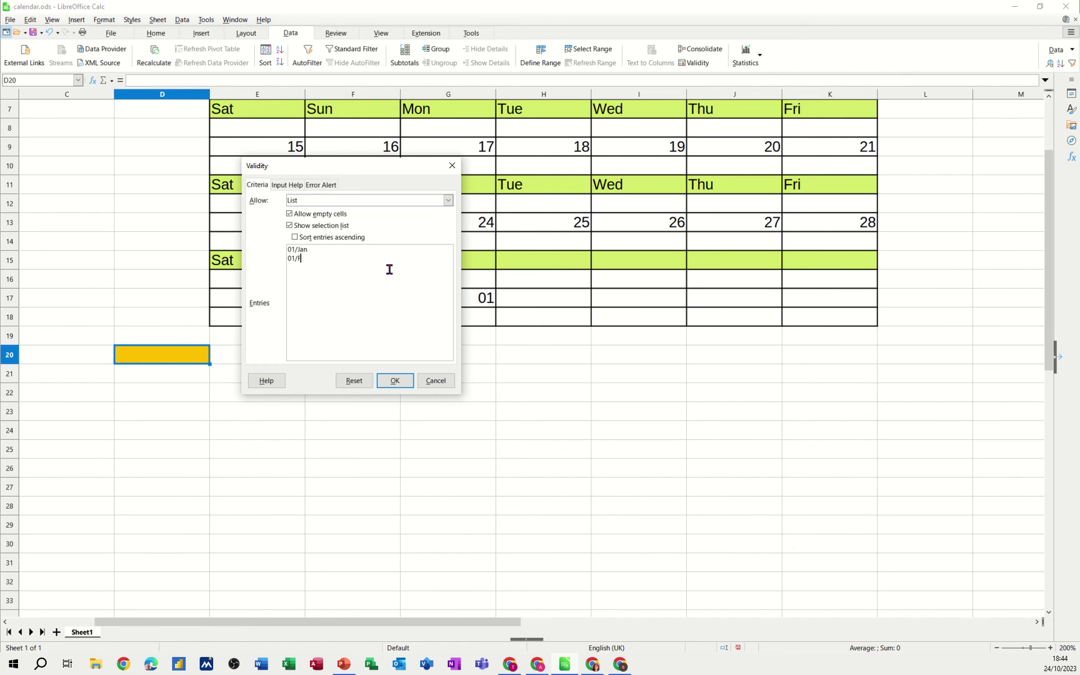
type("eb")
left_click(394, 381)
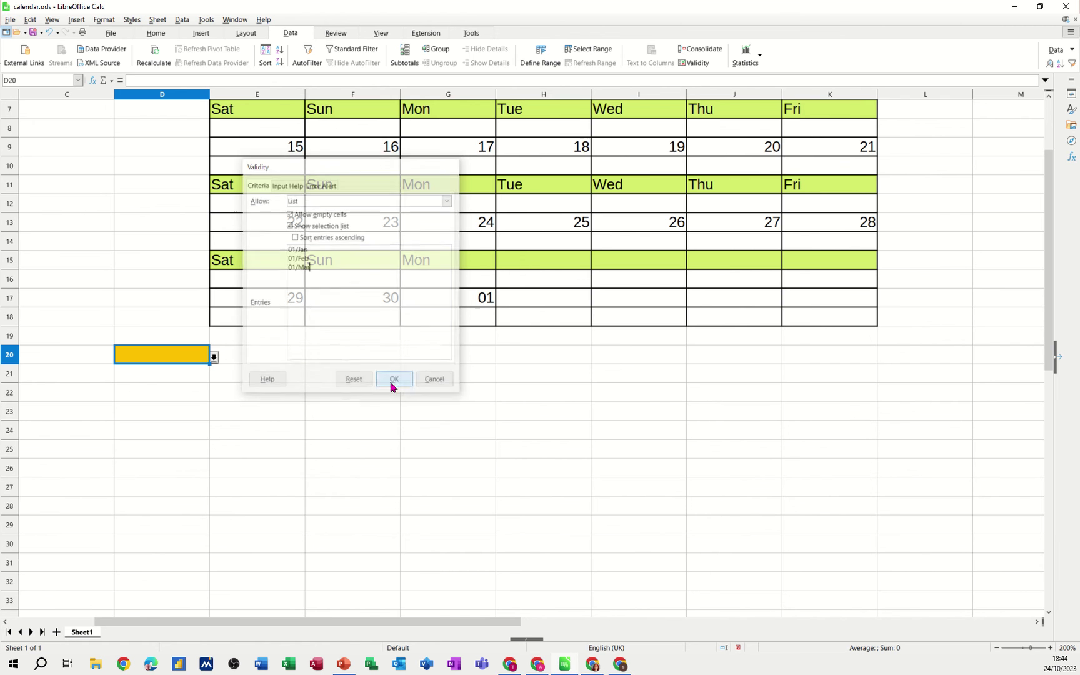
Enter the formula =D20 in E20.
left_click(214, 357)
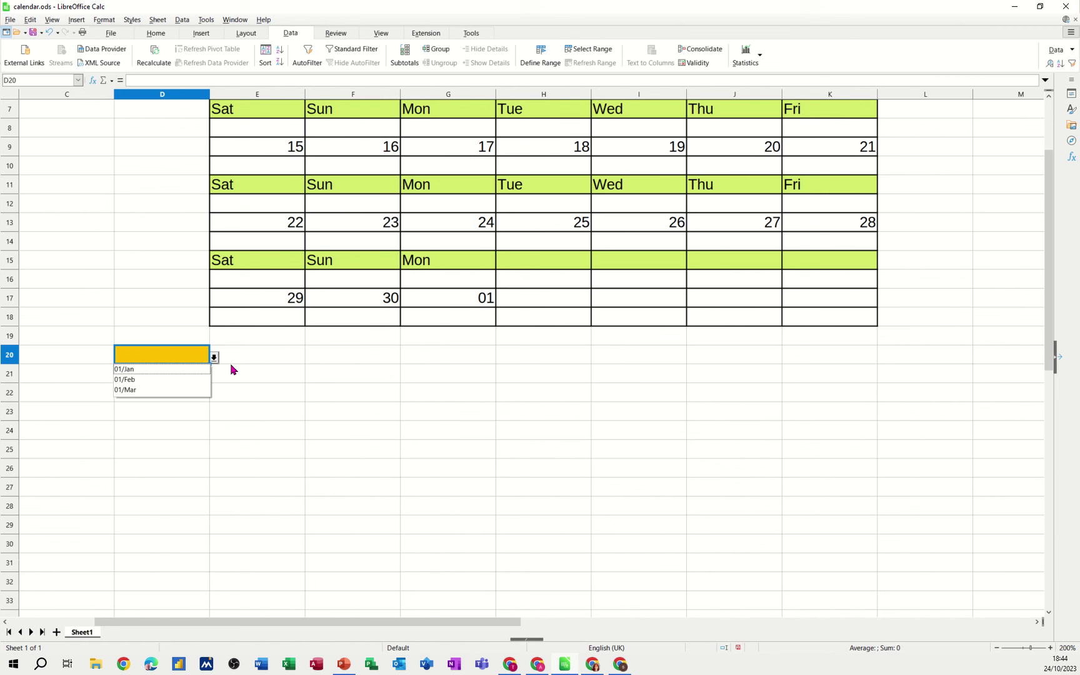
left_click(269, 361)
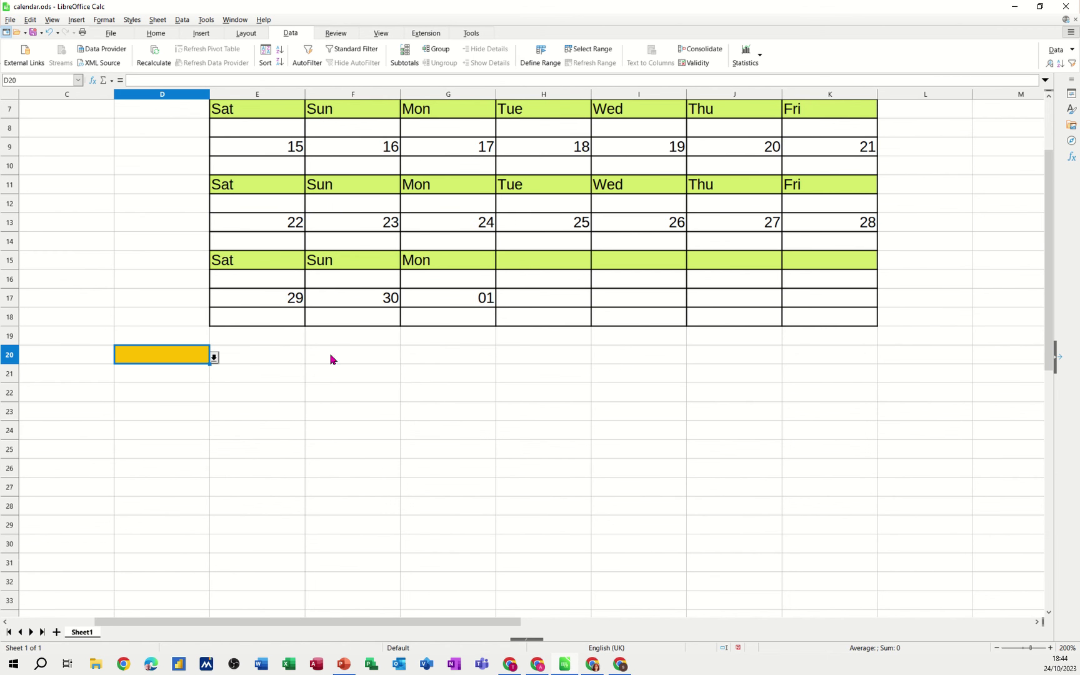
left_click(269, 357)
type("=")
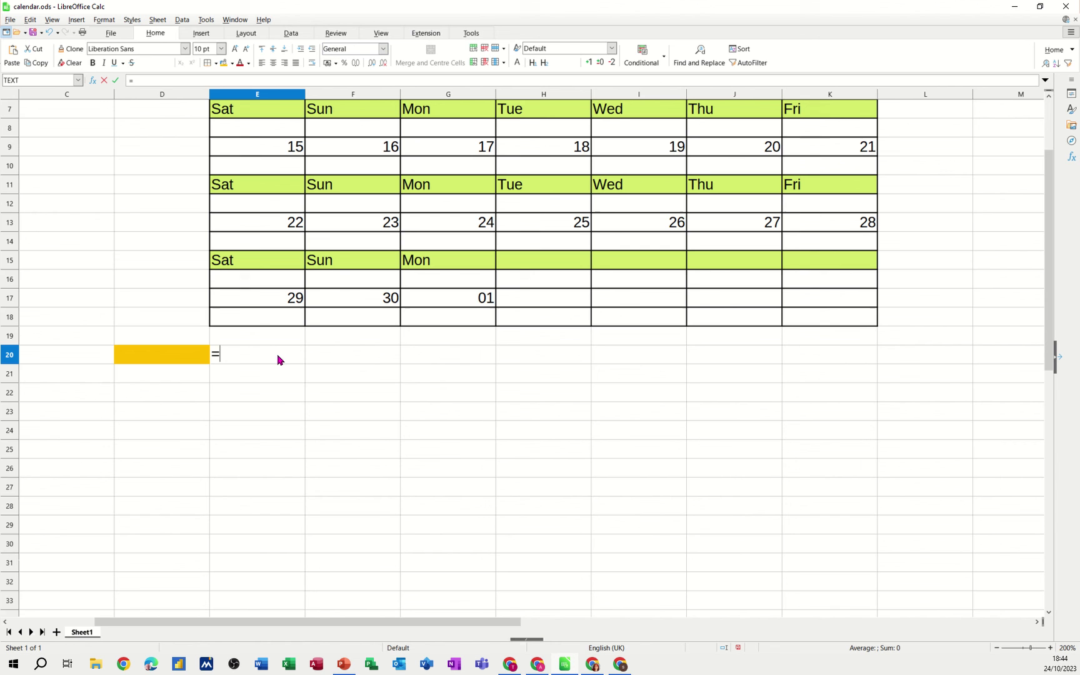
left_click(183, 361)
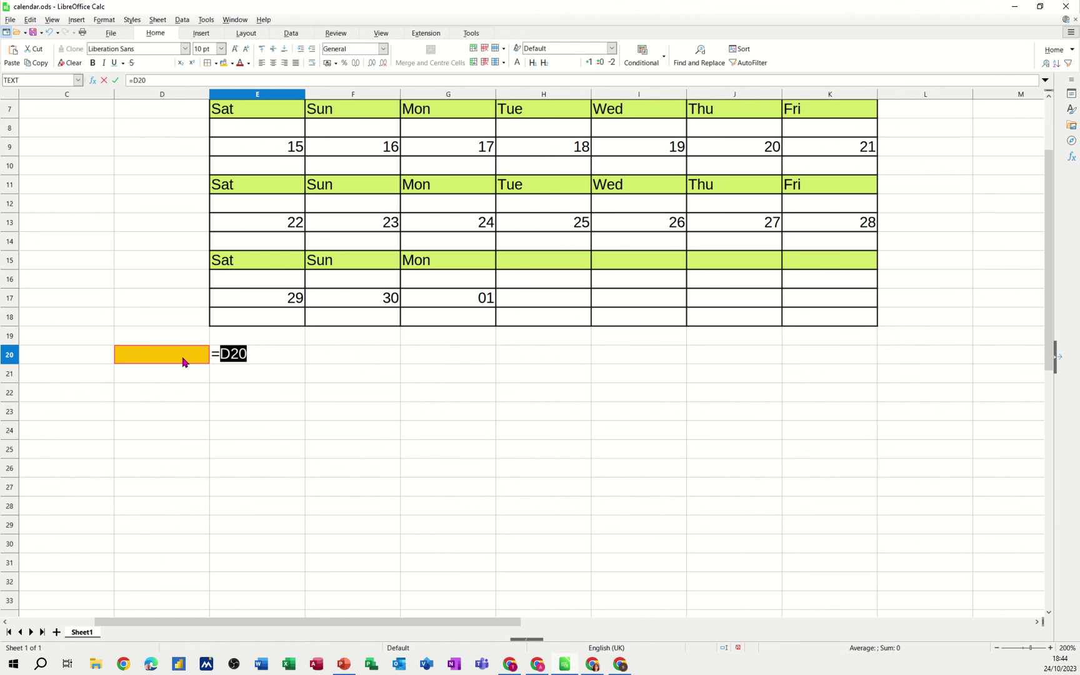
key("Return")
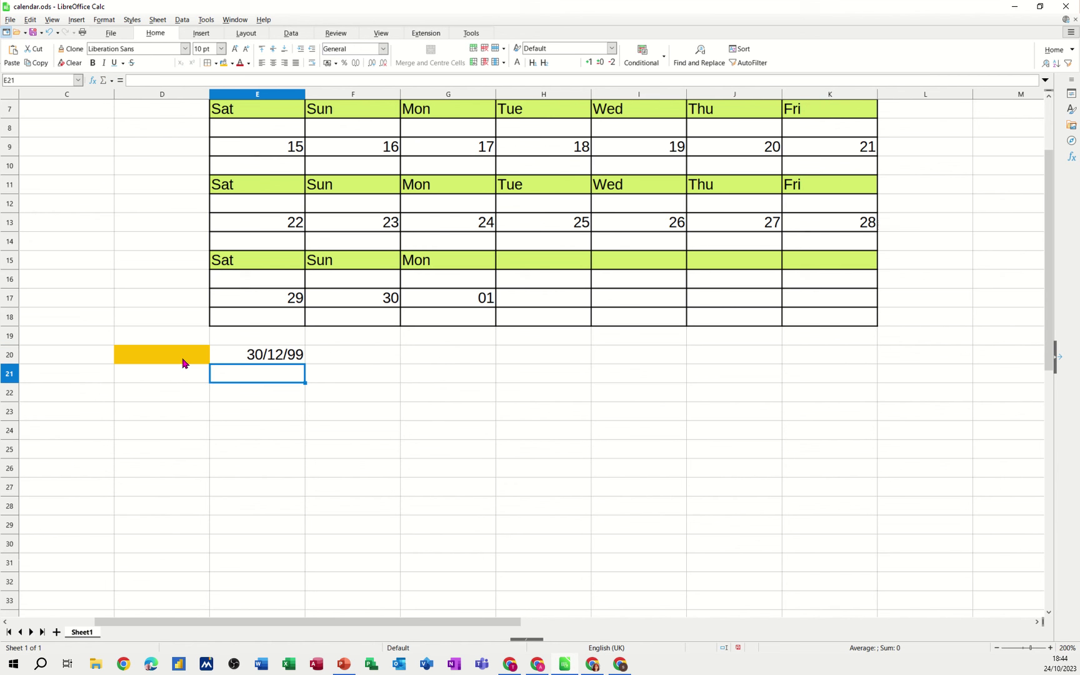
left_click(247, 361)
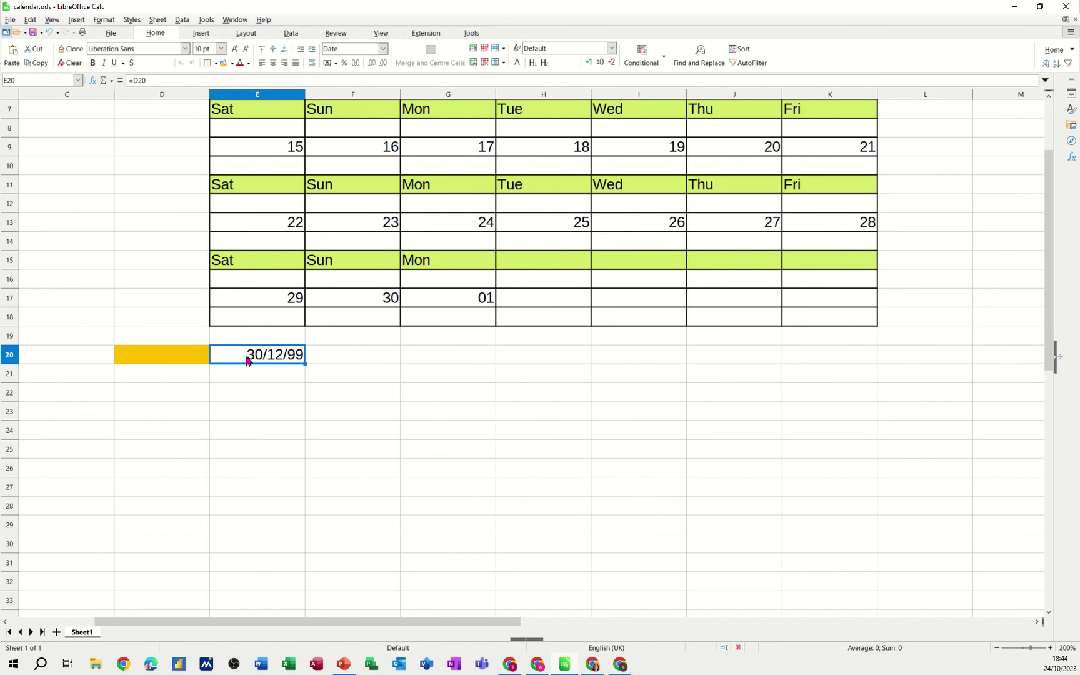
Choose 01/Jan in D20 so both D20 and E20 read 01/01/23.
left_click(195, 357)
left_click(214, 357)
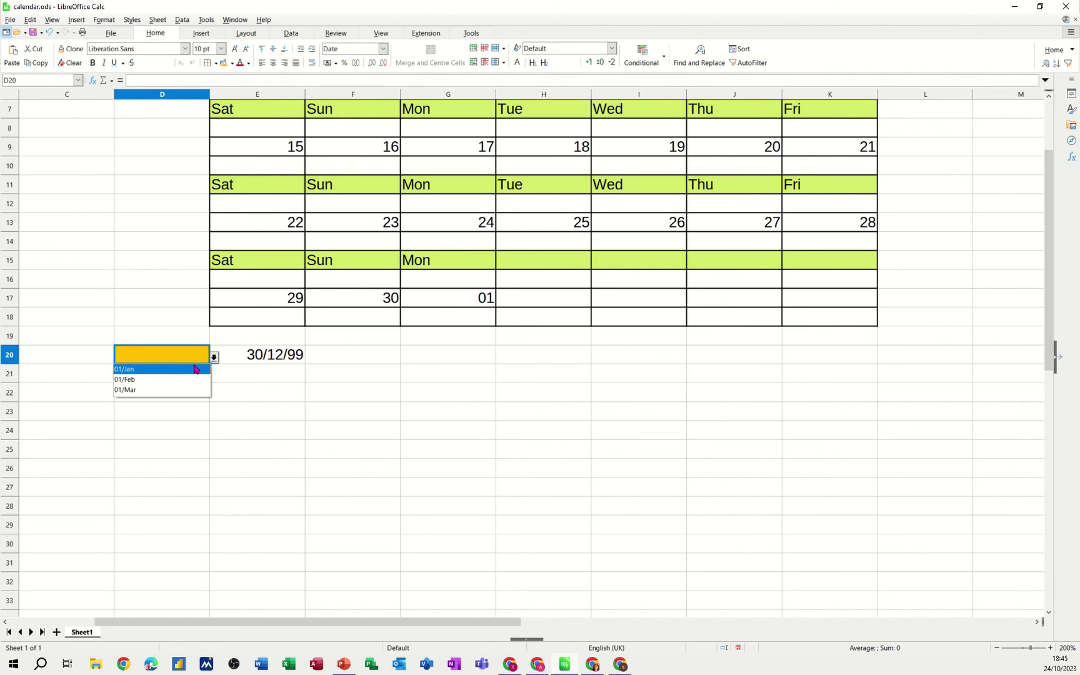
left_click(191, 369)
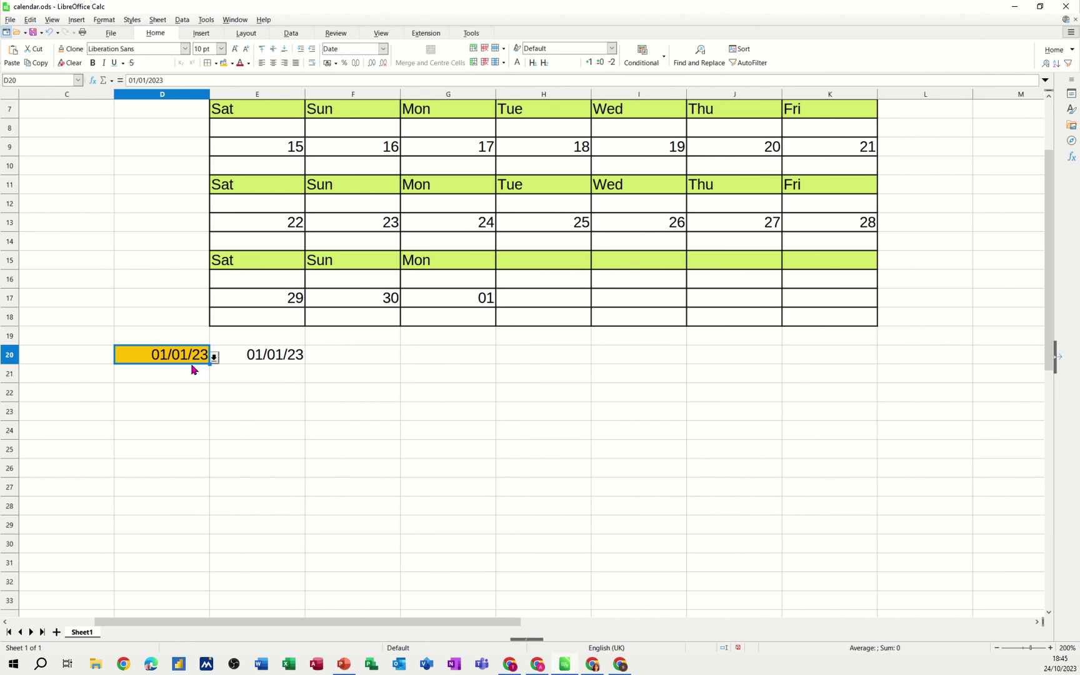
left_click(266, 357)
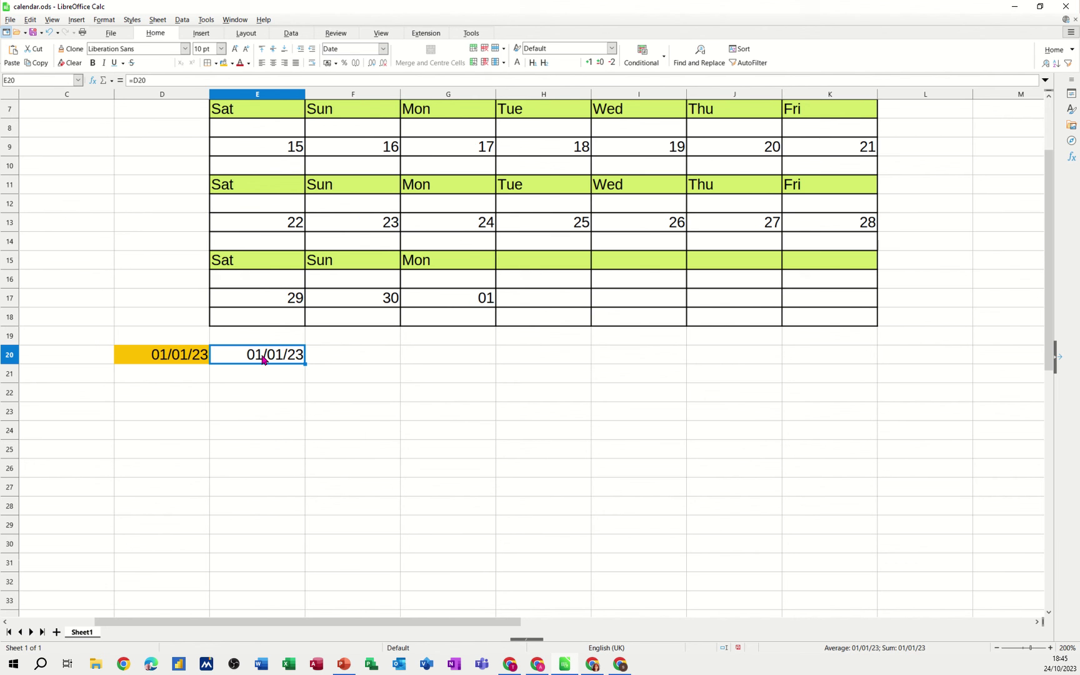
Change E20's format code from DD/MM/YY to DD so it shows 01.
right_click(263, 359)
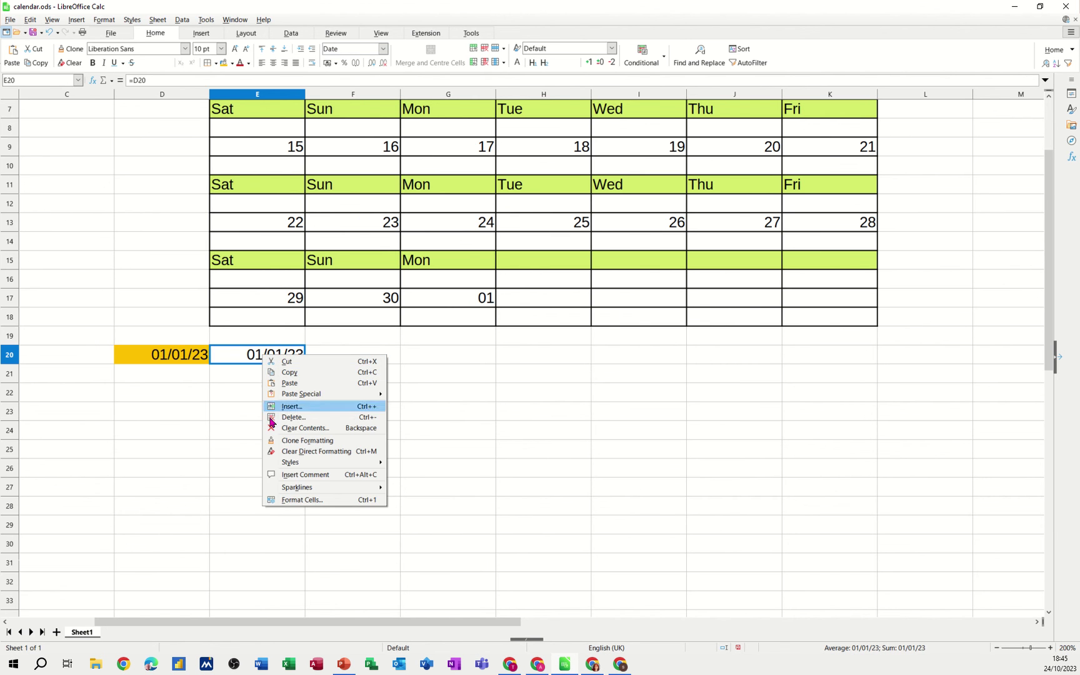
left_click(290, 500)
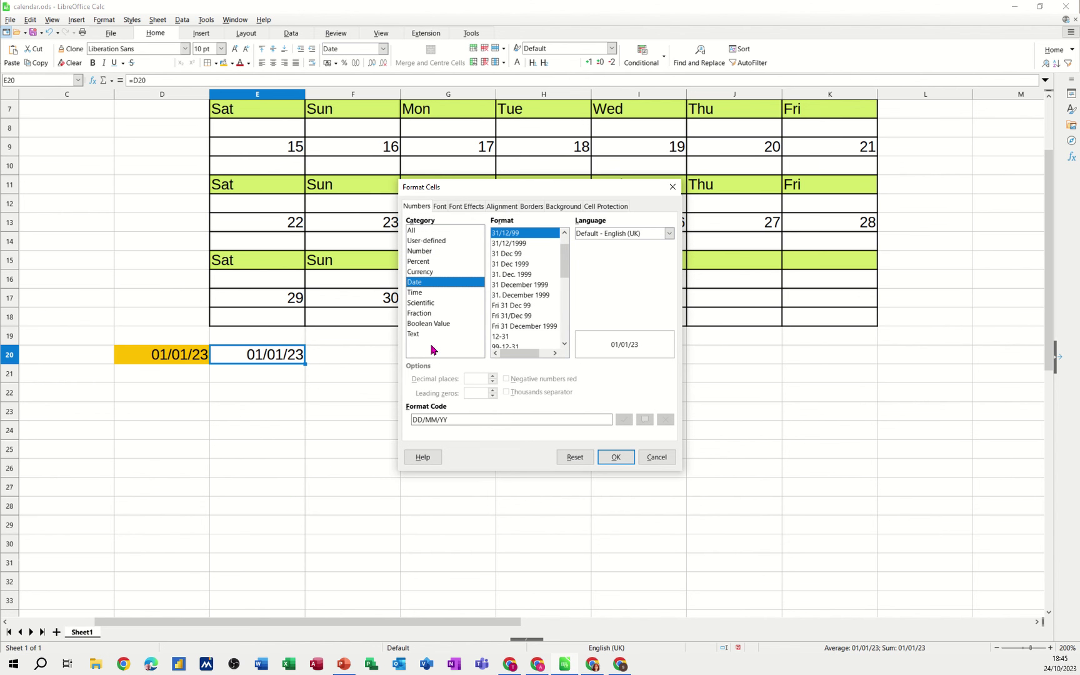
left_click(460, 420)
key("BackSpace")
key("BackSpace")
key("BackSpace")
key("BackSpace")
key("BackSpace")
key("BackSpace")
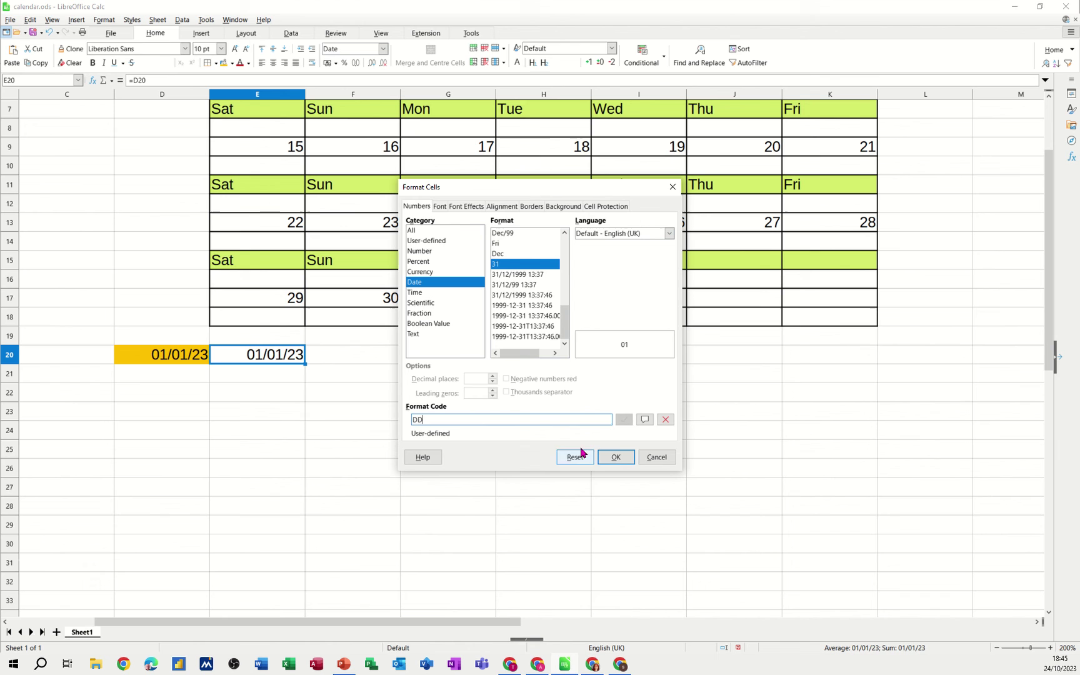
left_click(615, 457)
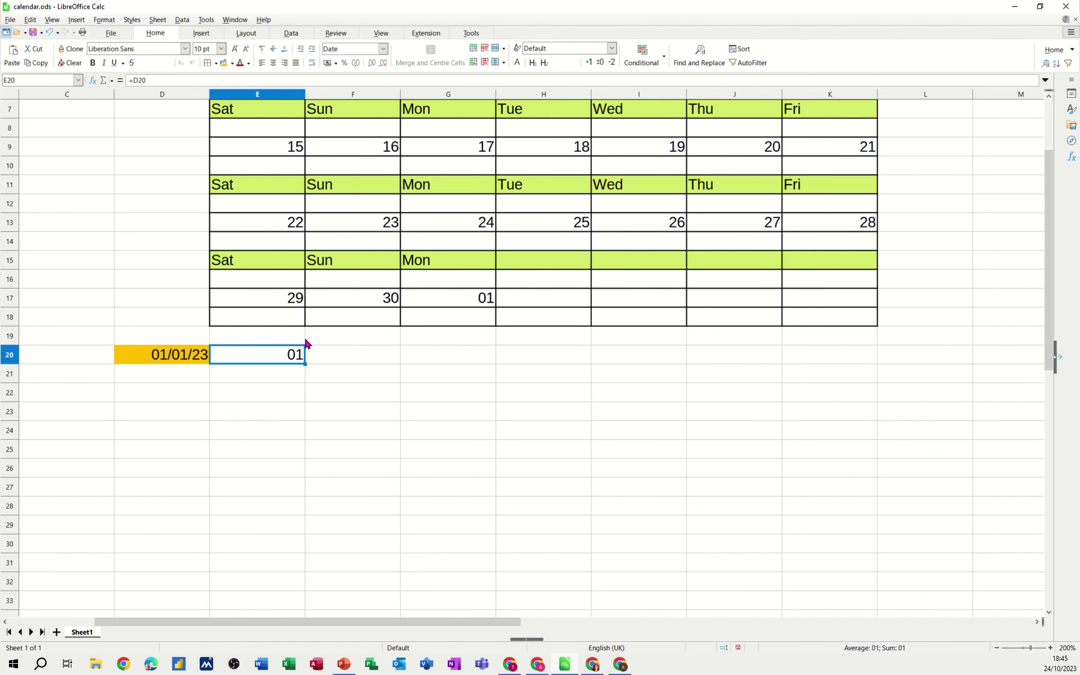
Enter =E20+1 in F20.
left_click(336, 356)
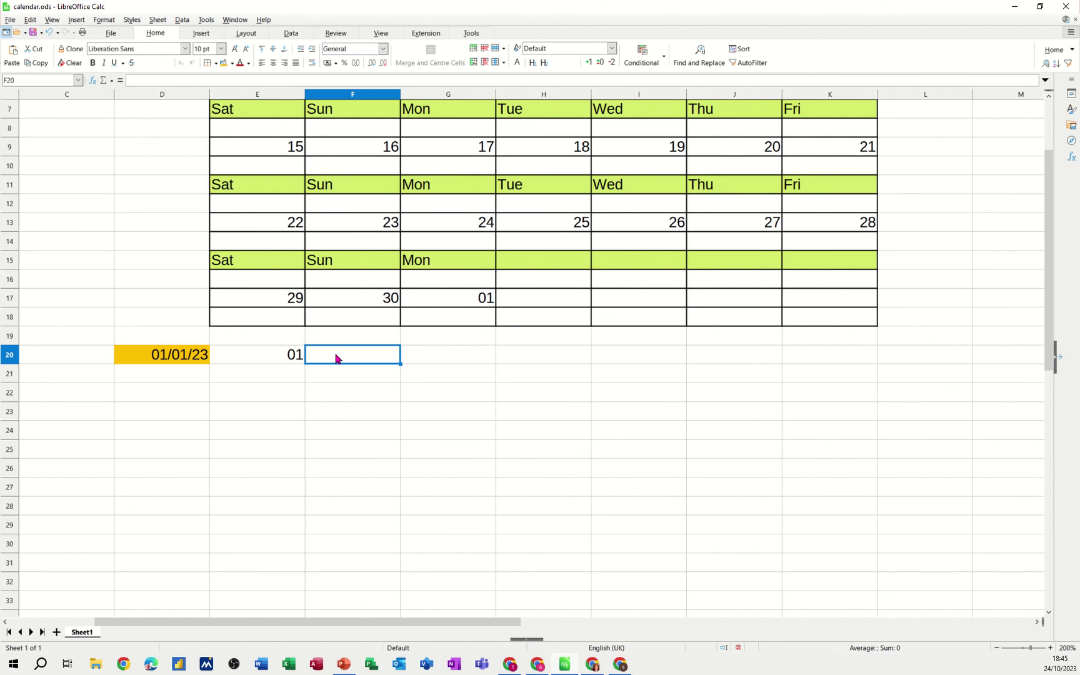
type("=")
left_click(288, 357)
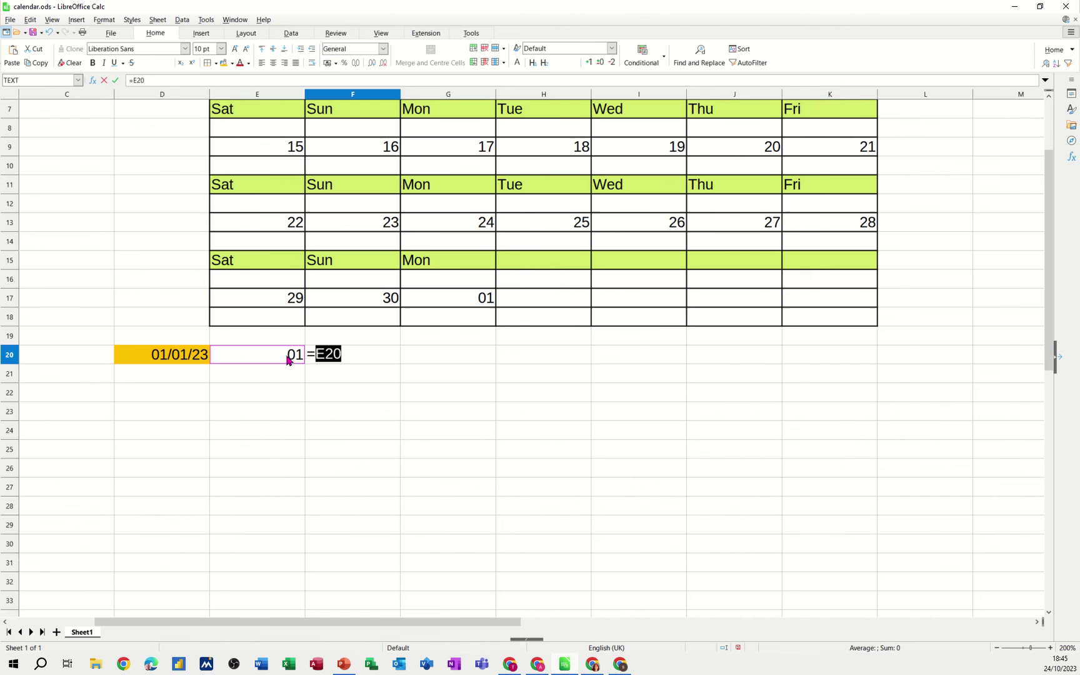
type("+1")
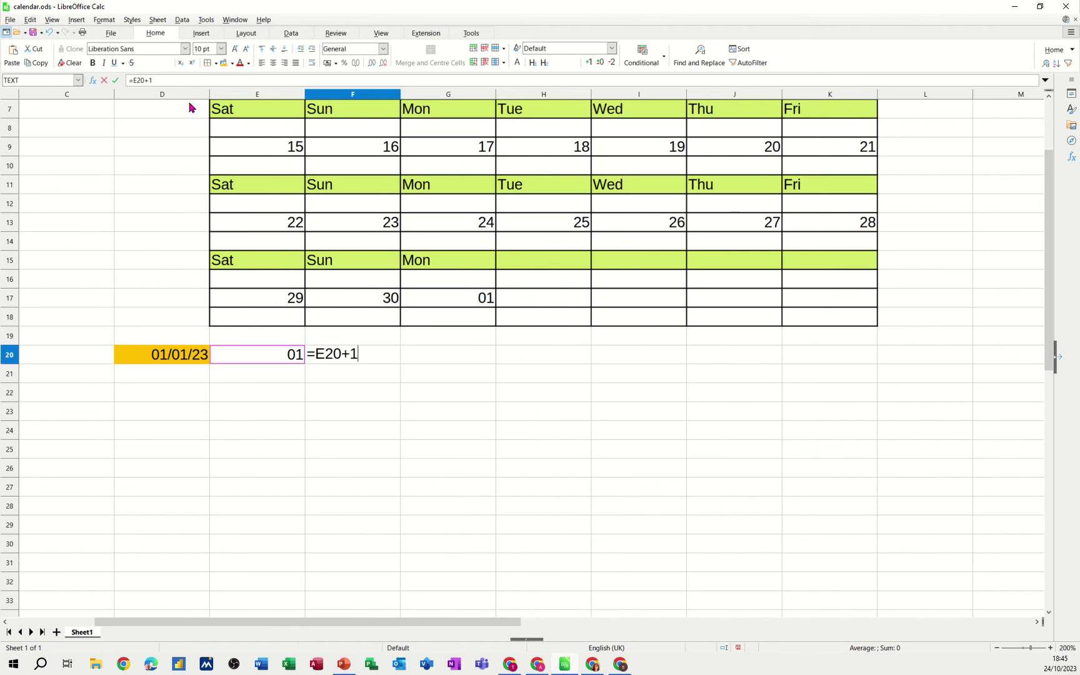
left_click(115, 80)
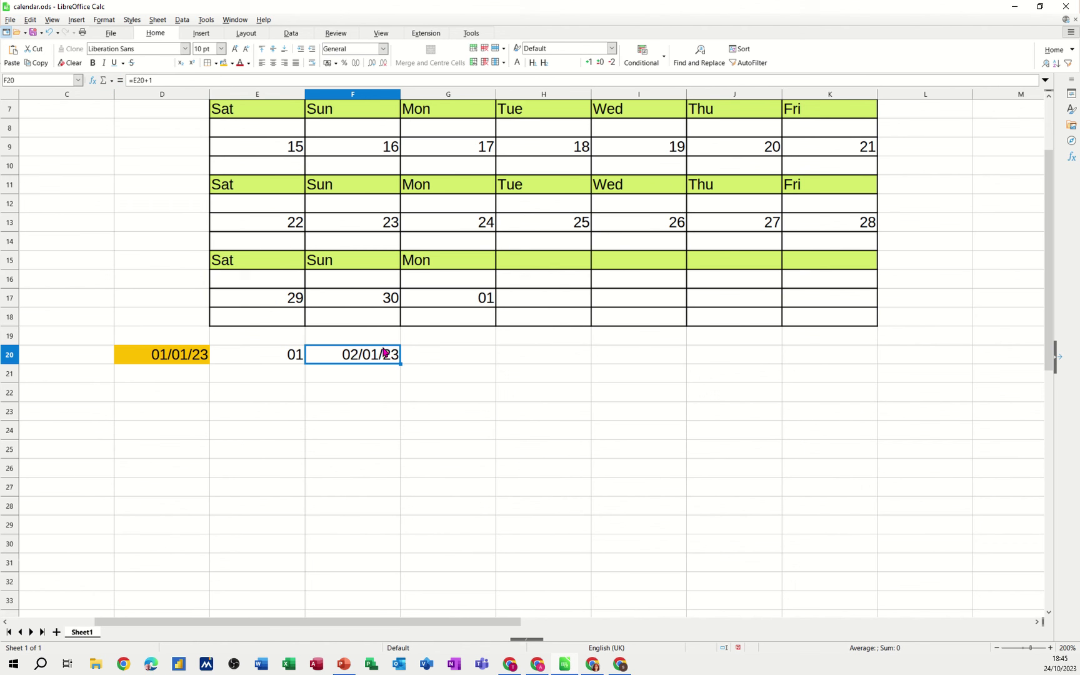
left_click(357, 356)
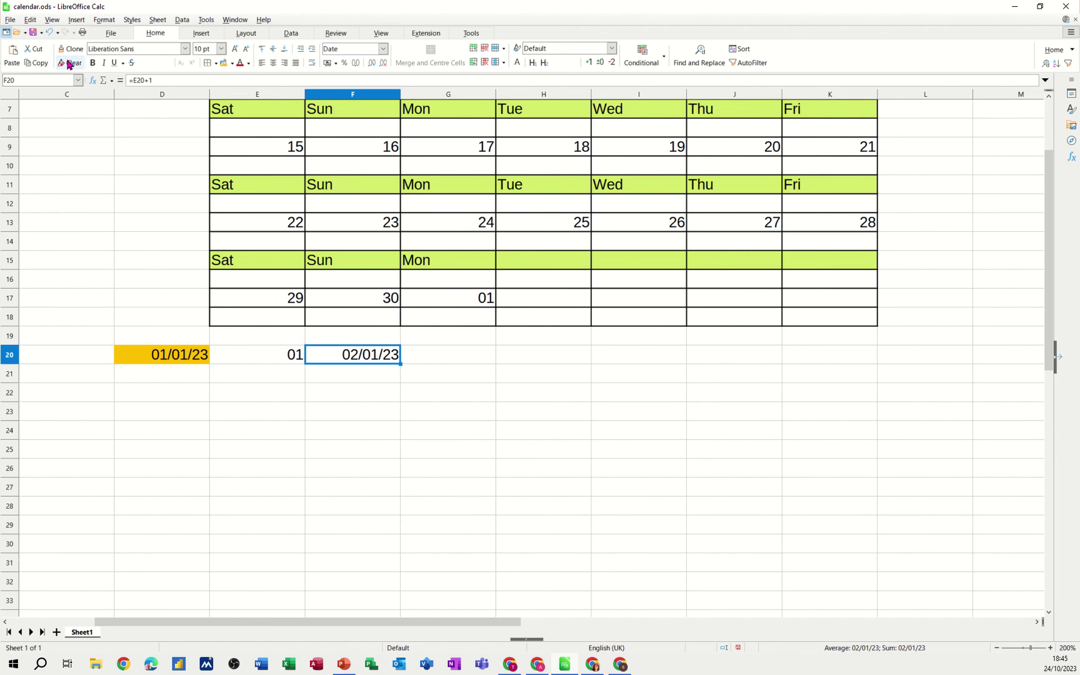
Clone E20's DD day-only format onto F20 through K20.
left_click(245, 356)
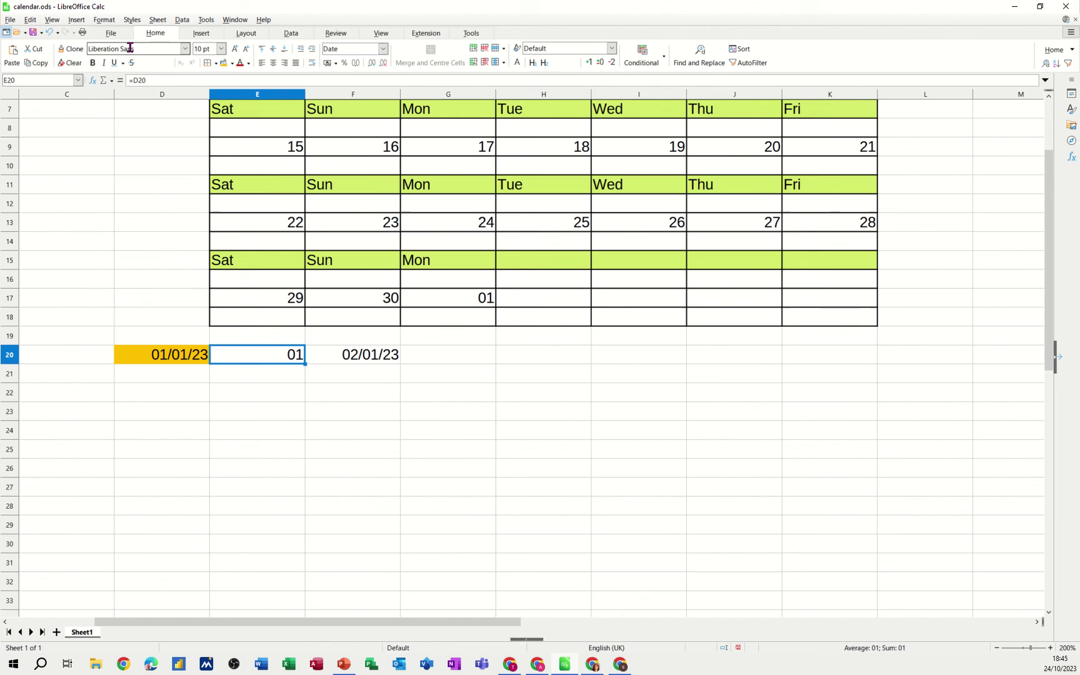
left_click(69, 49)
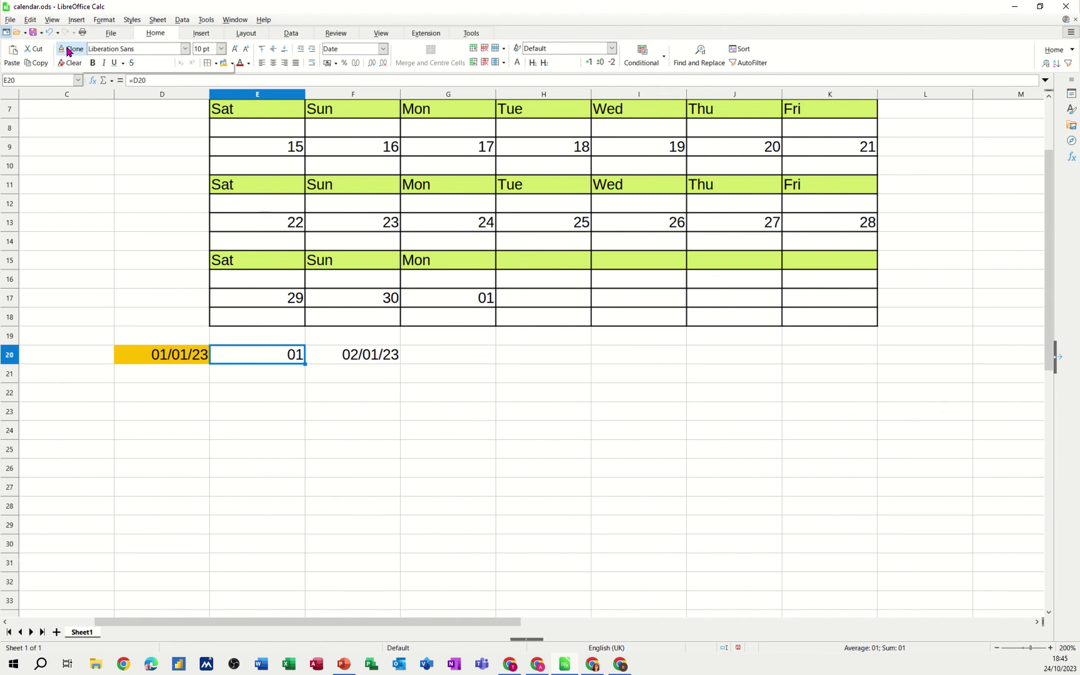
mouse_move(335, 351)
left_mouse_down()
mouse_move(560, 366)
mouse_move(849, 359)
left_mouse_up()
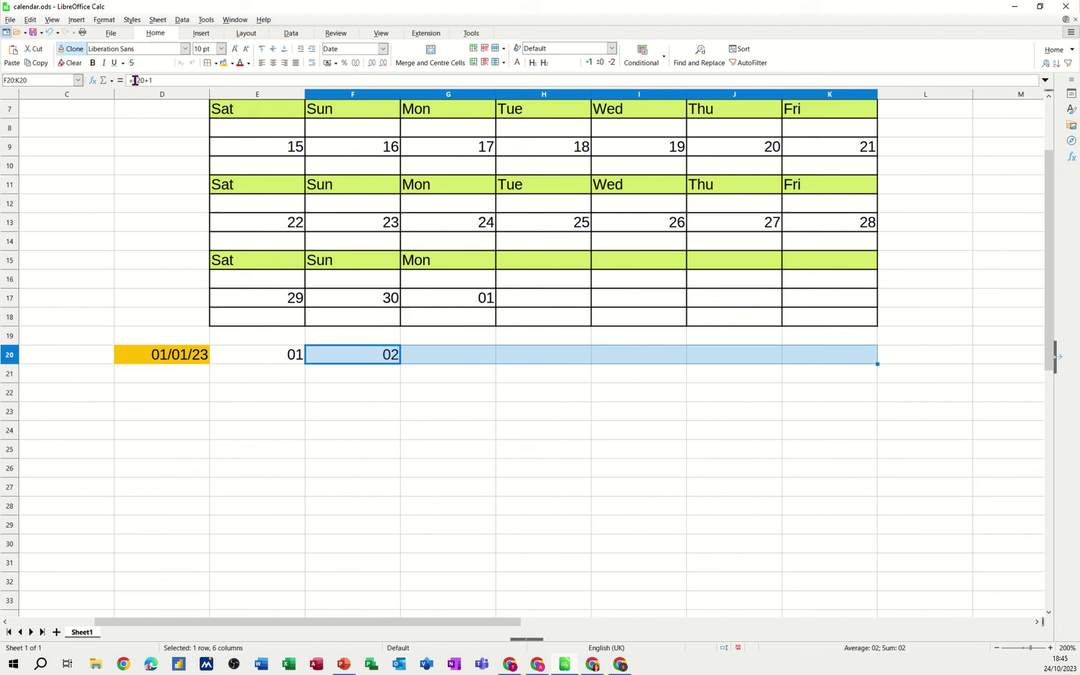
left_click(69, 49)
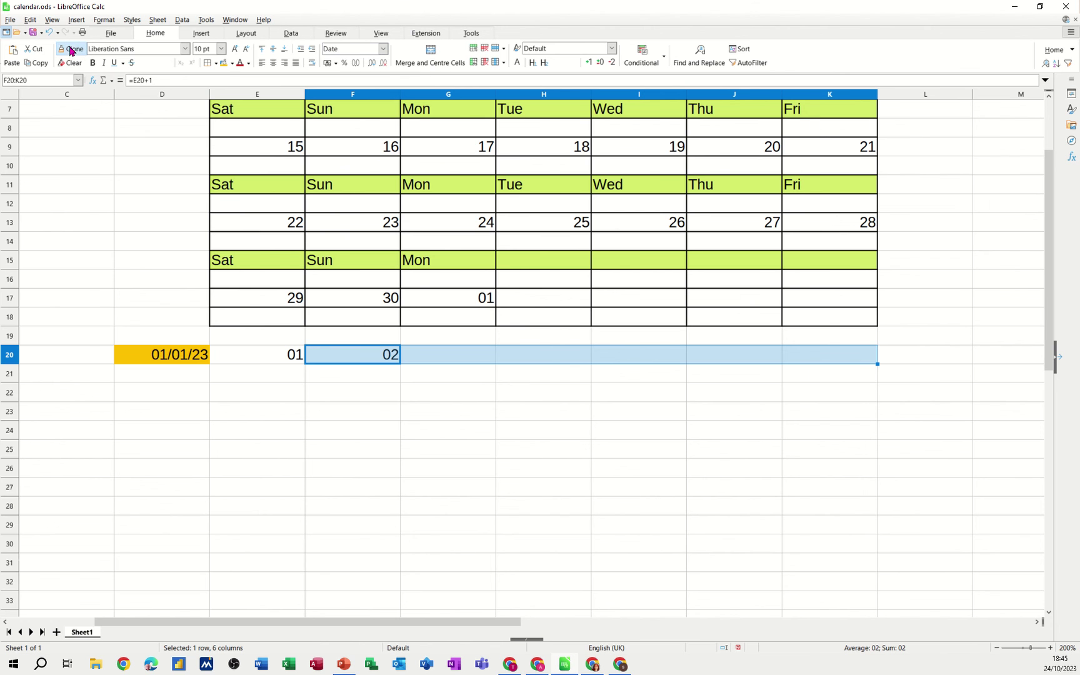
left_click(381, 358)
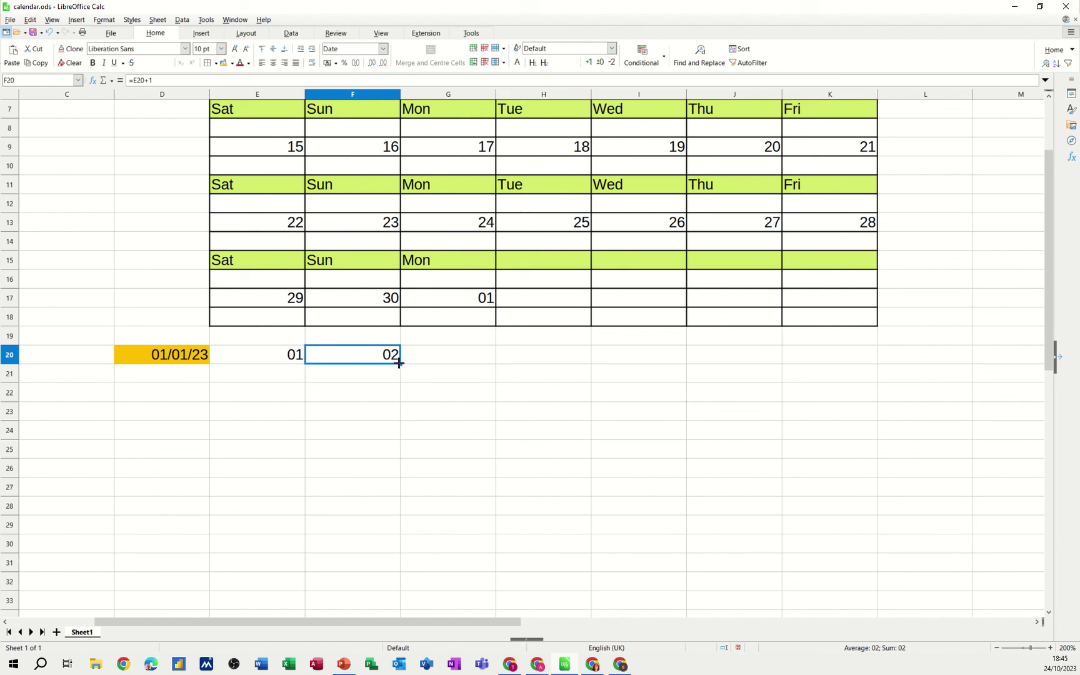
Fill F20's =E20+1 formula right to K20, giving days 01 through 07.
left_click_drag(399, 364, 829, 381)
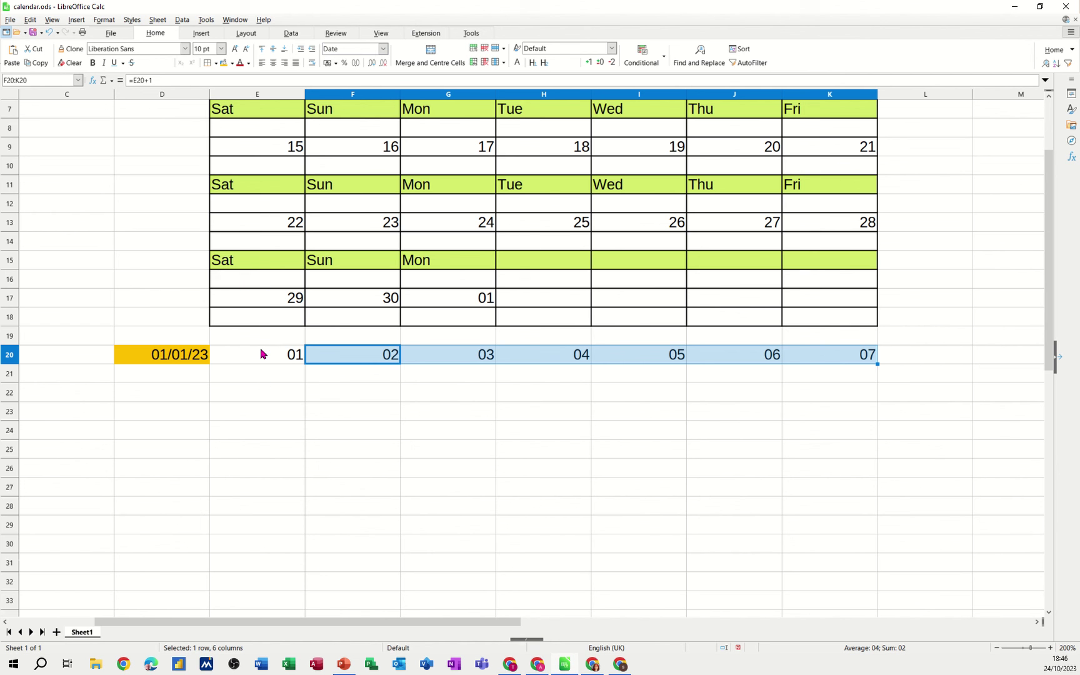
left_click(261, 376)
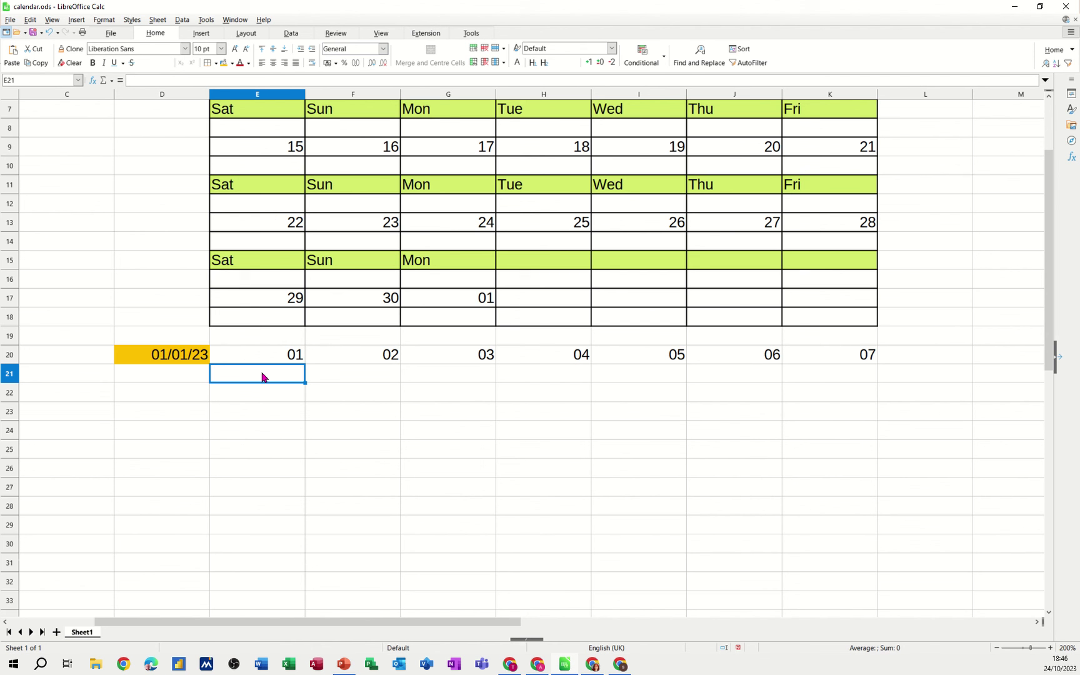
Enter =text(E20,"ddd") in E21 so it shows the weekday Sun.
type("=tex")
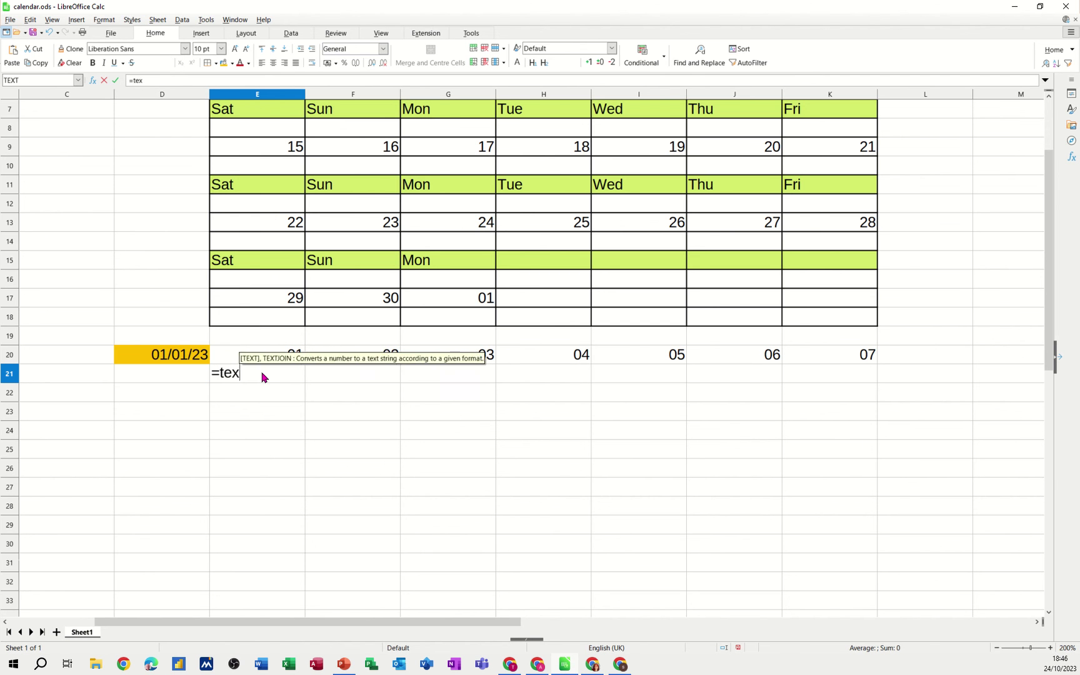
type("t(")
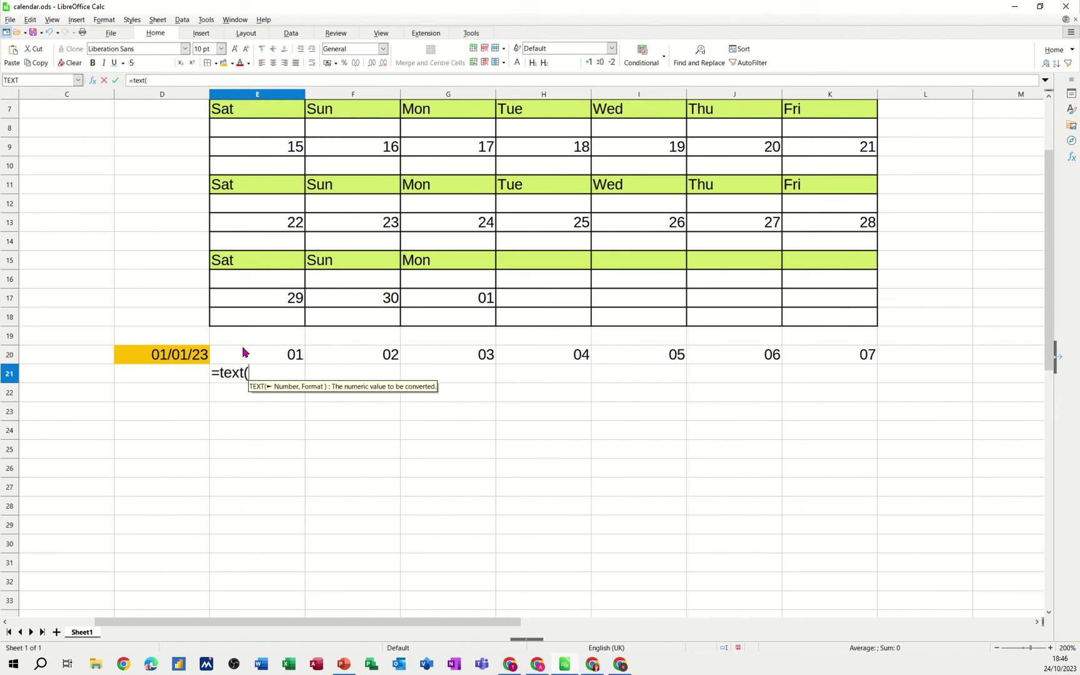
left_click(245, 357)
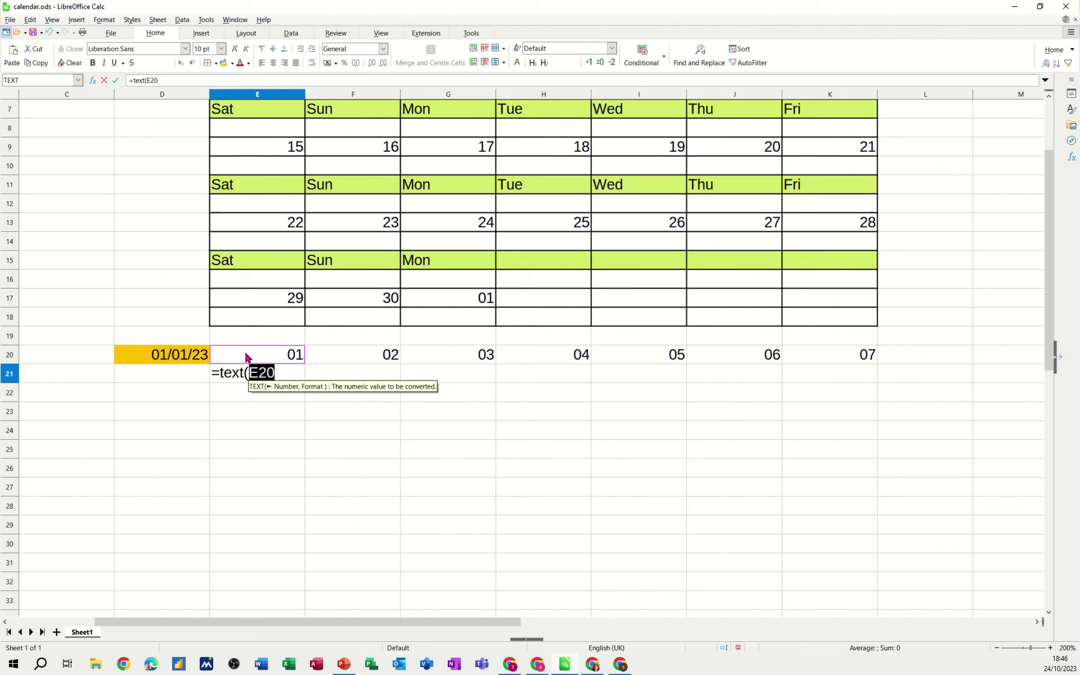
type(",")
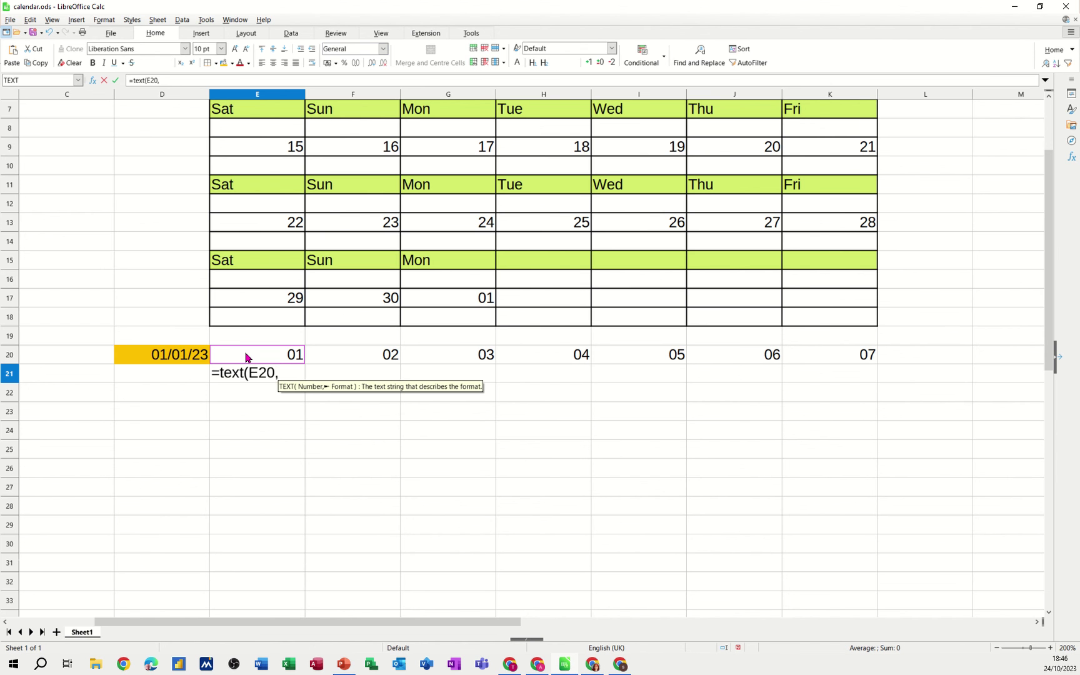
type("\"")
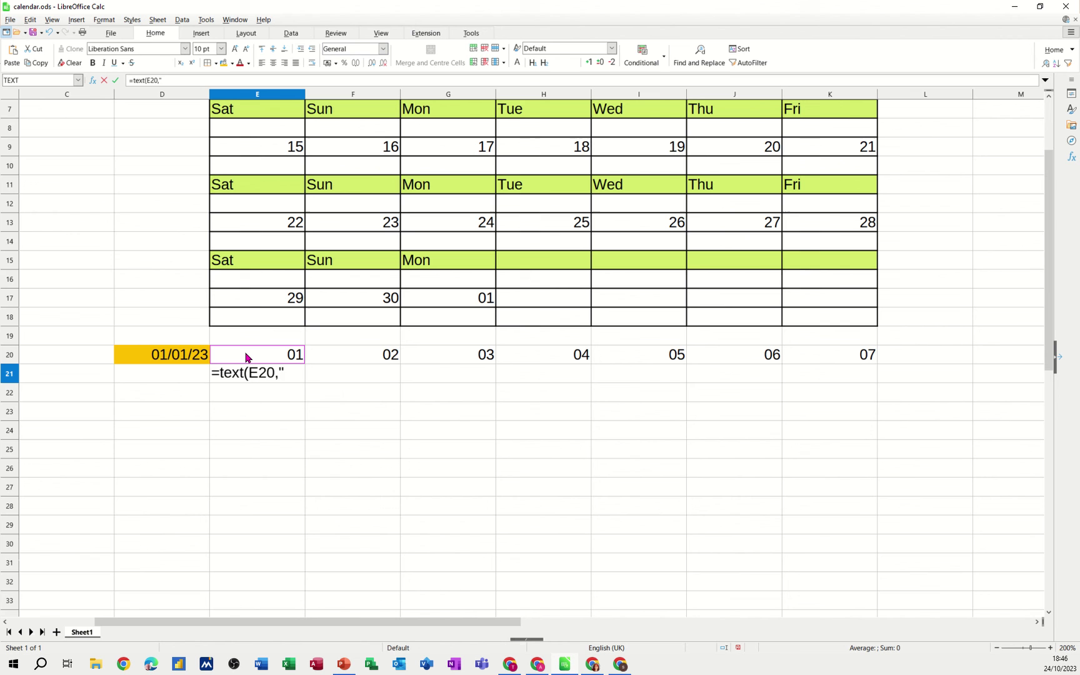
type("ddd\"")
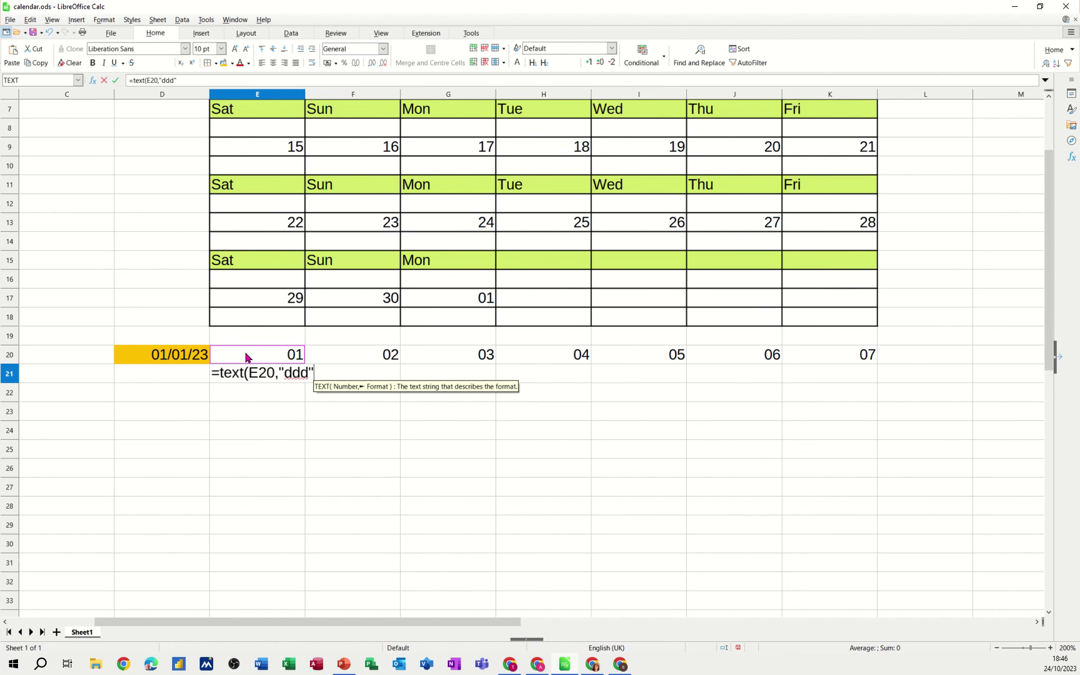
type(")")
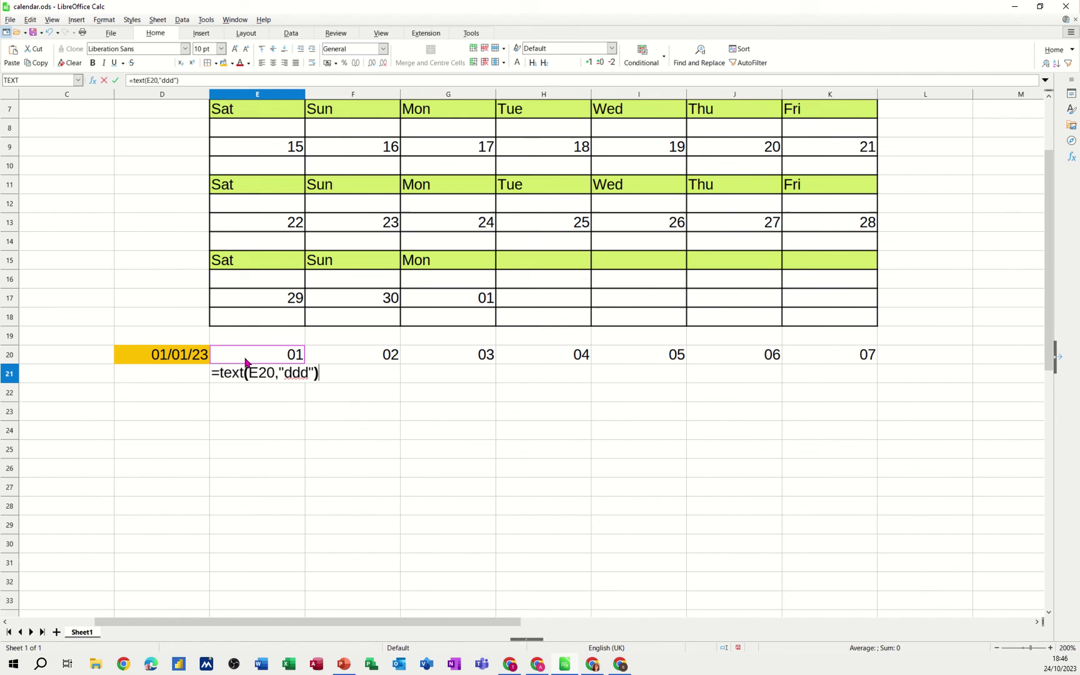
left_click(115, 80)
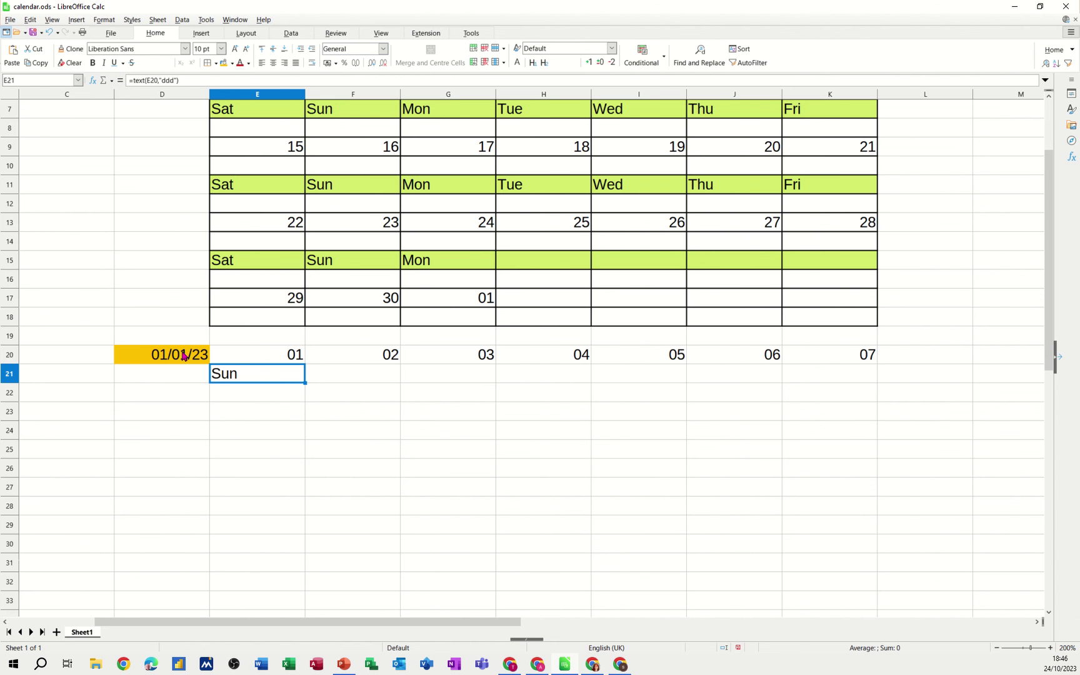
Set the D1 month cell to 01/Jan.
scroll(308, 261, "up", 2)
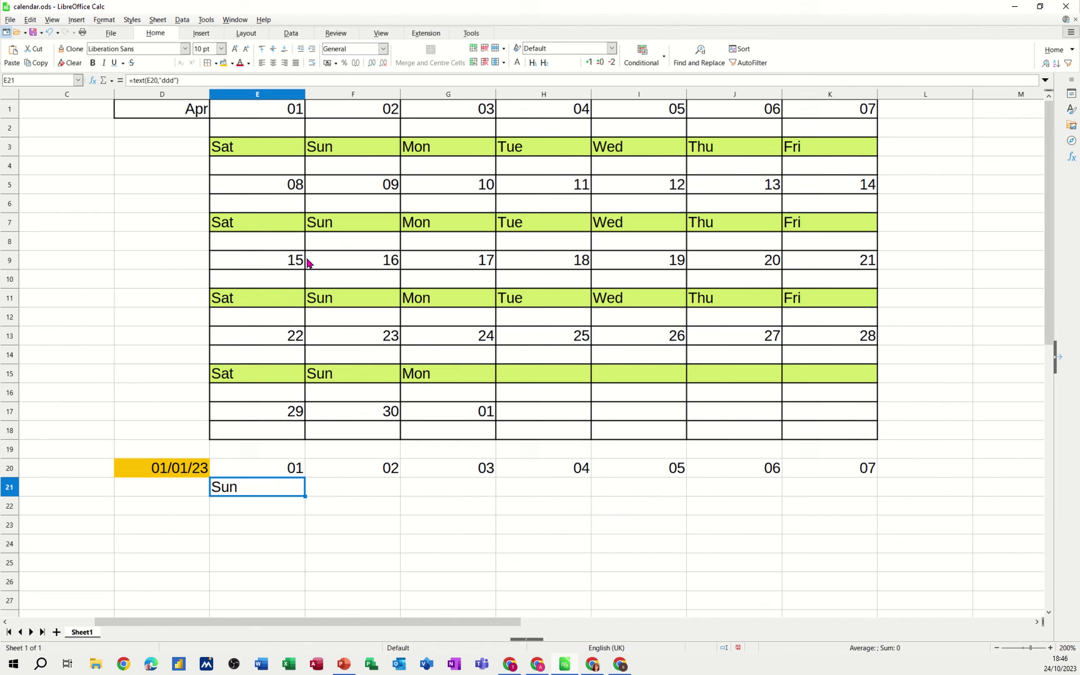
left_click(181, 111)
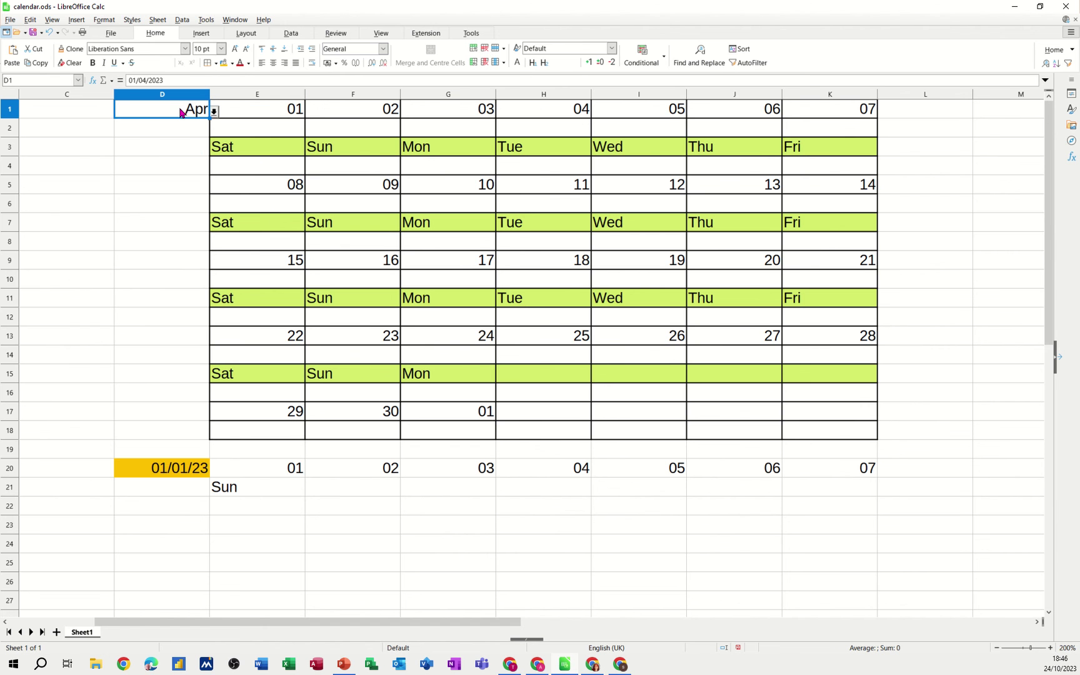
left_click(214, 111)
left_click(188, 121)
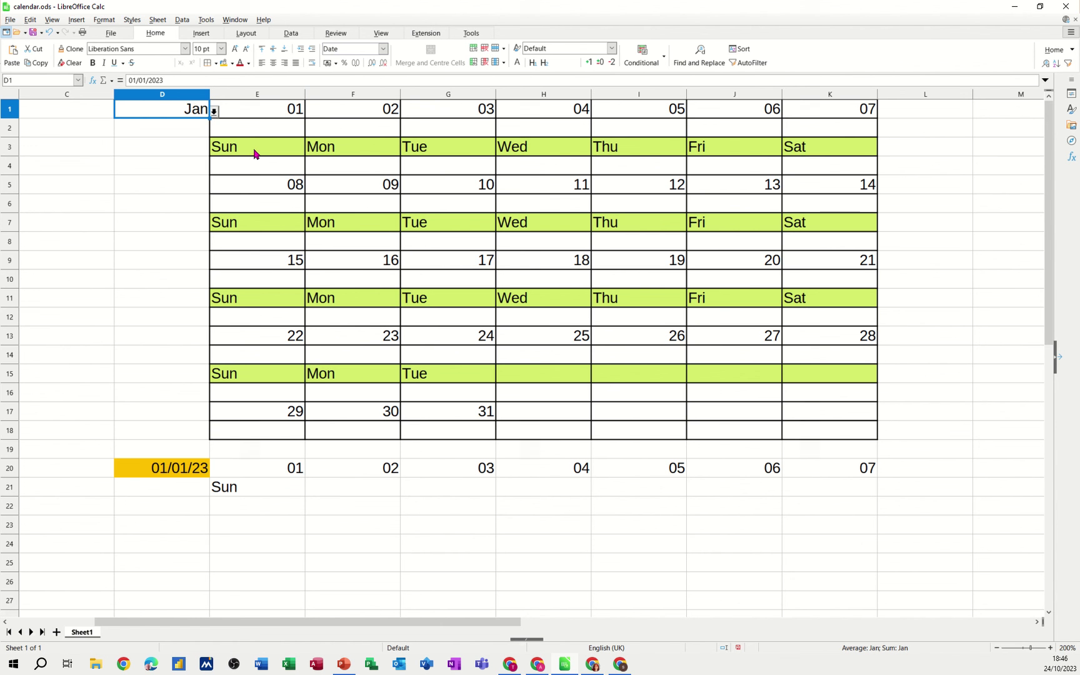
Fill E21's weekday formula across to K21, showing Sun through Sat.
left_click(253, 490)
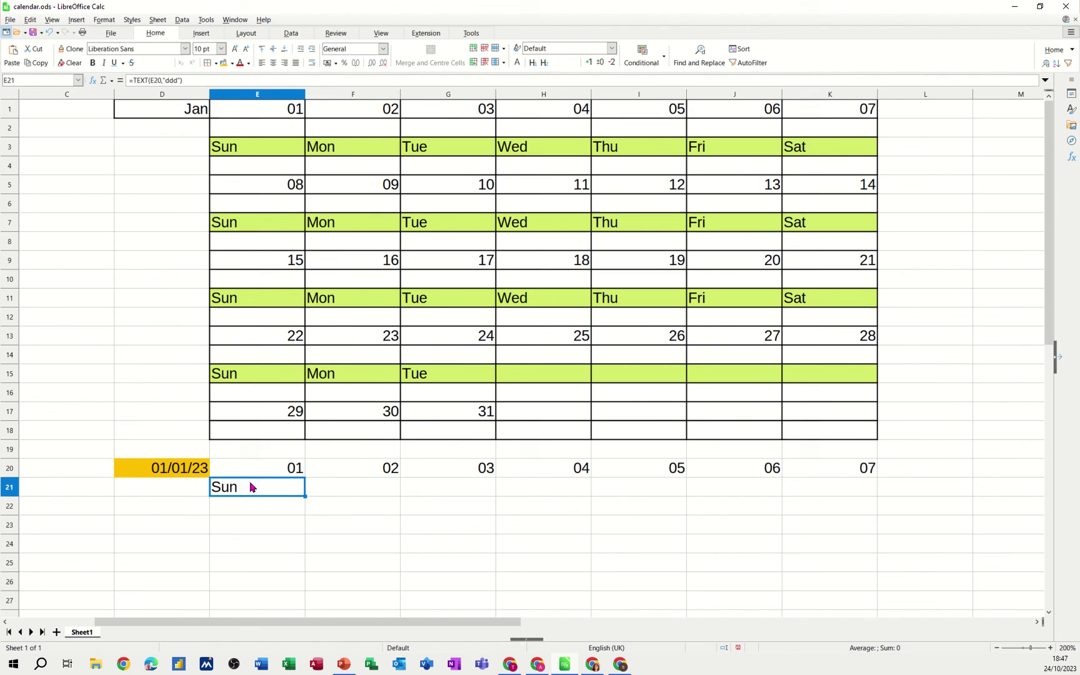
left_click_drag(305, 496, 862, 496)
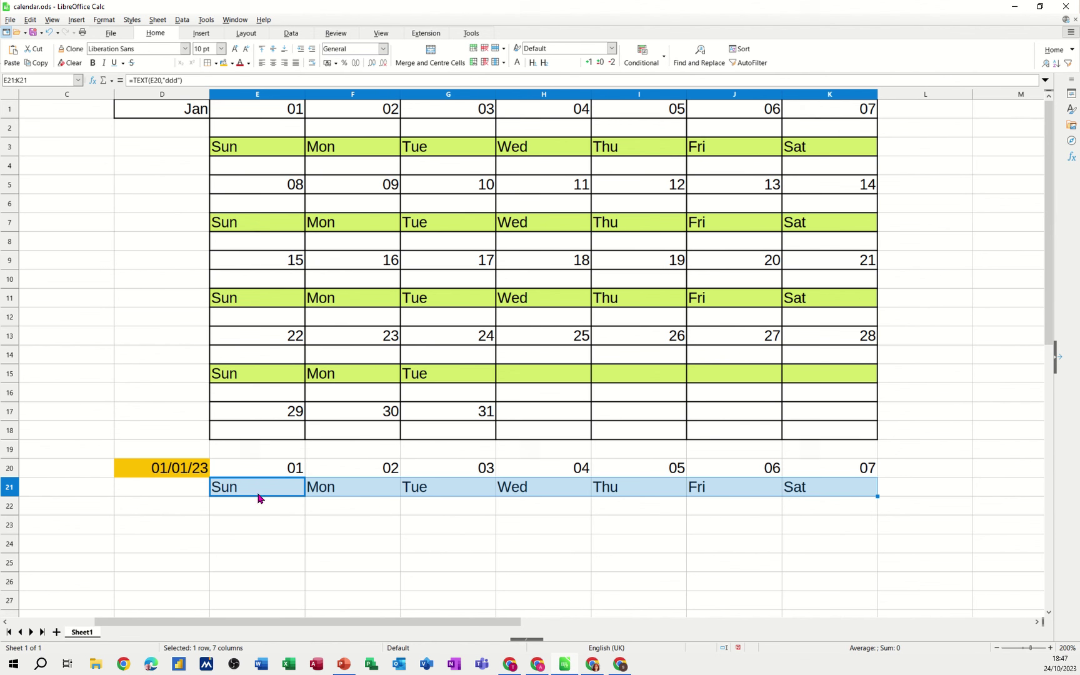
left_click(162, 473)
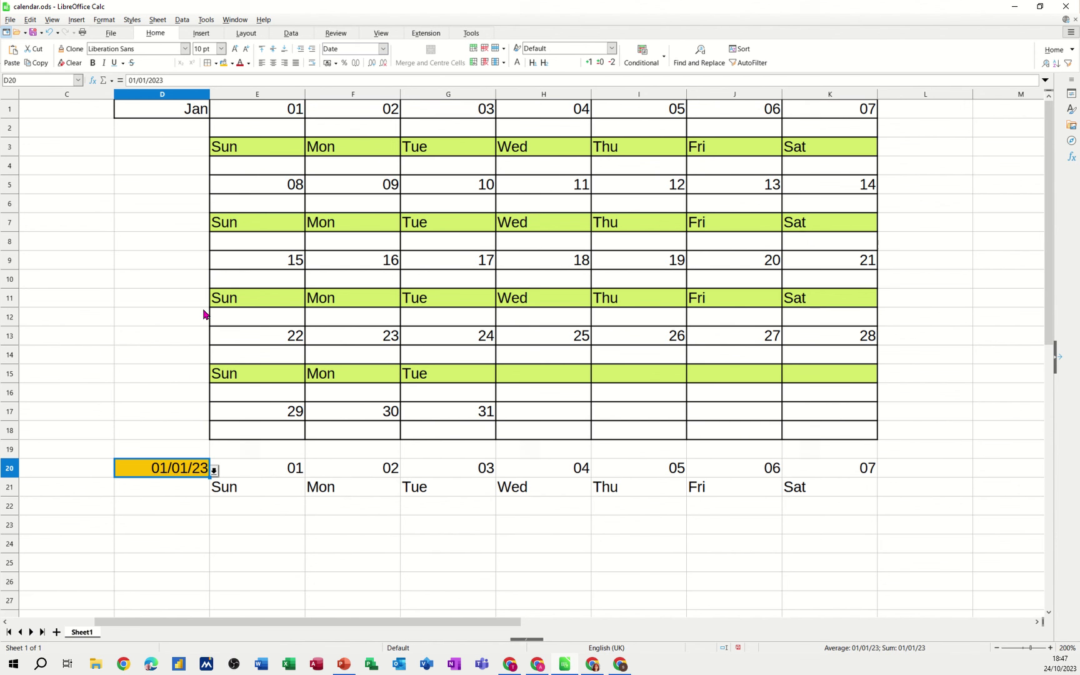
Give D20 the format code mmm so the test date shows Jan.
right_click(188, 475)
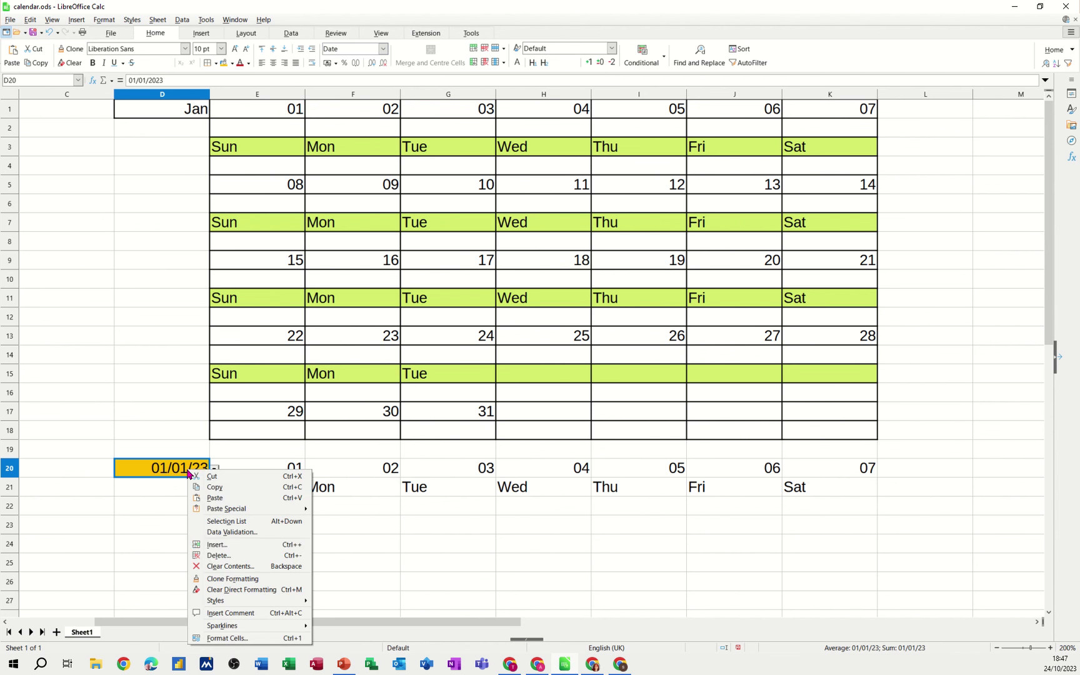
left_click(212, 638)
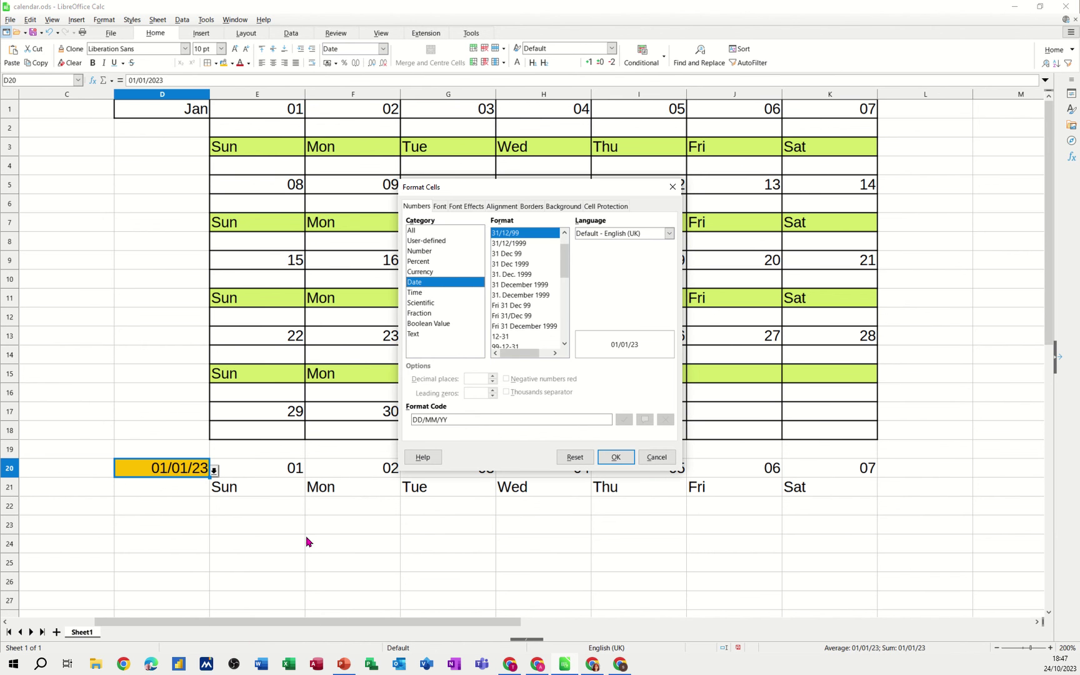
left_click(456, 418)
key("BackSpace")
key("BackSpace")
key("BackSpace")
key("BackSpace")
key("BackSpace")
key("BackSpace")
key("BackSpace")
key("BackSpace")
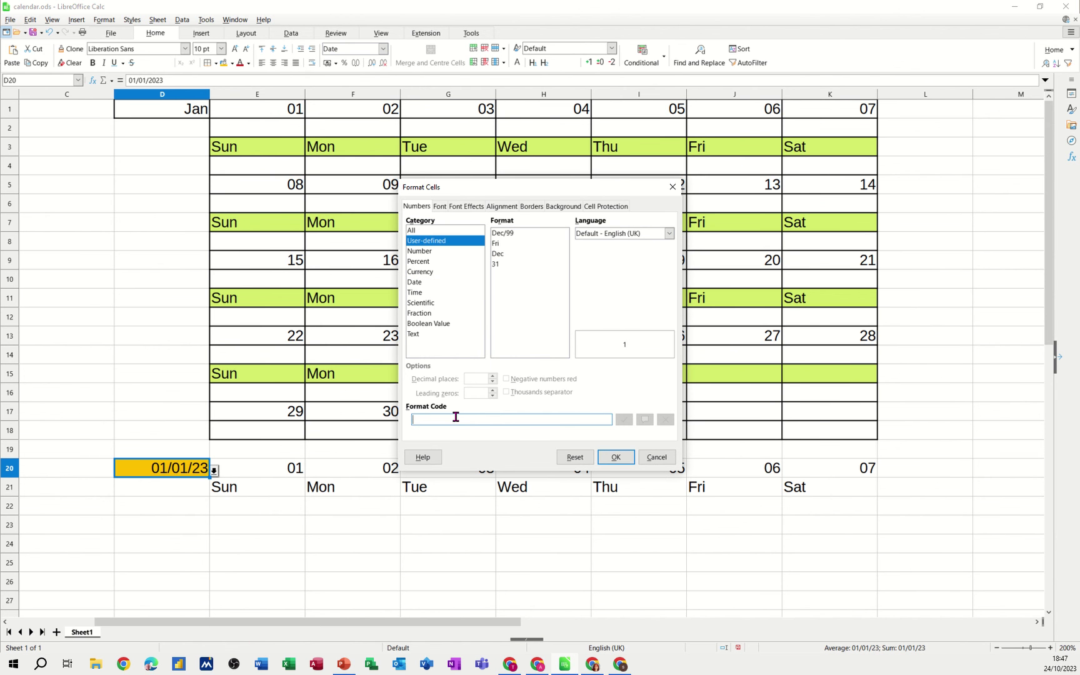
type("mmm")
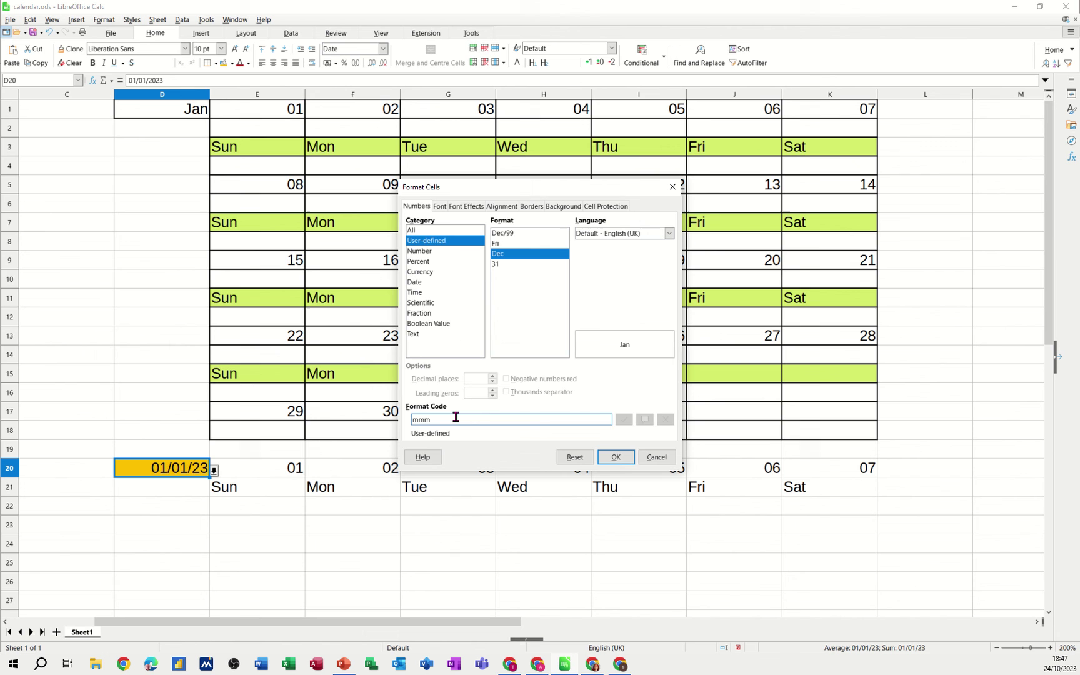
left_click(615, 456)
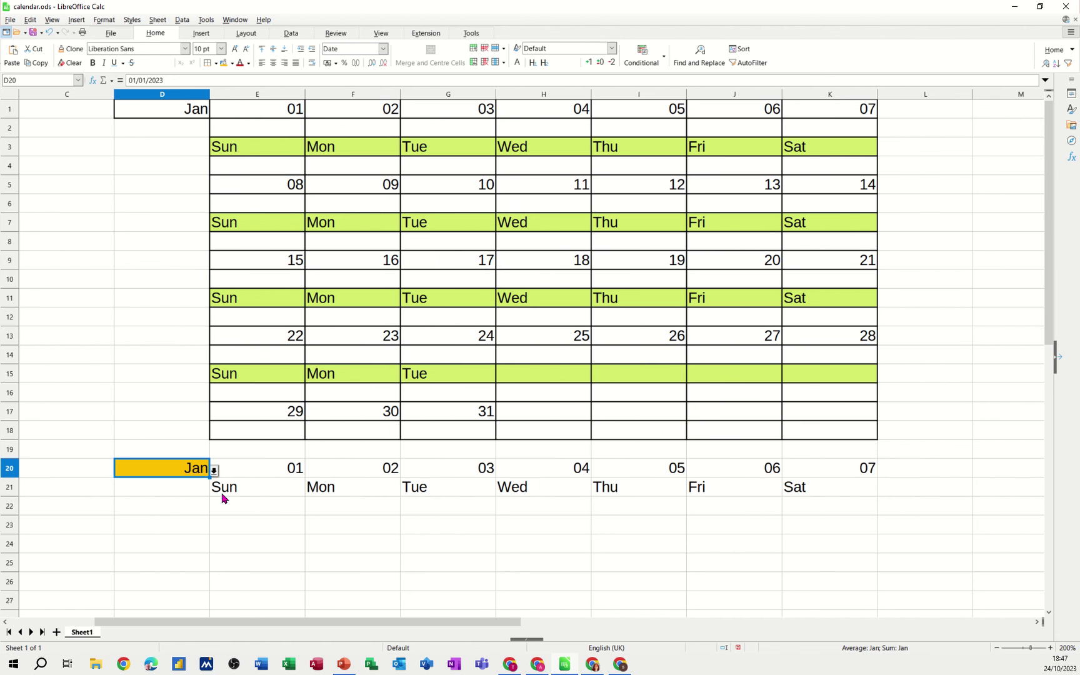
Pick 01/Feb in both D20's and D1's dropdowns, then check the day-08 formula in E5.
left_click(214, 471)
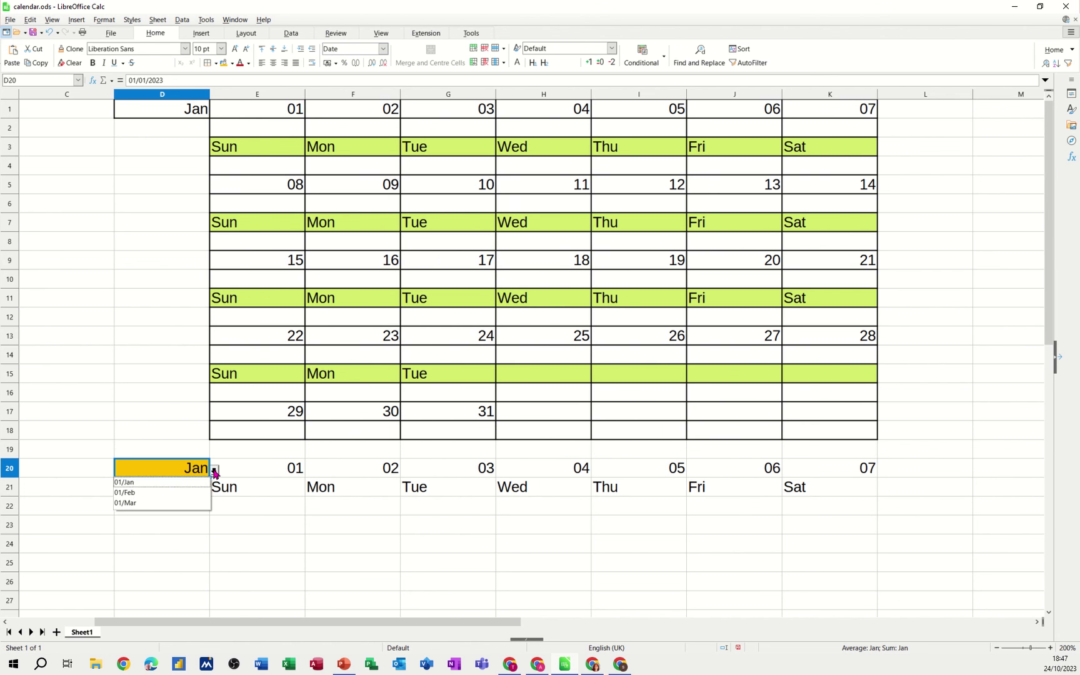
left_click(175, 494)
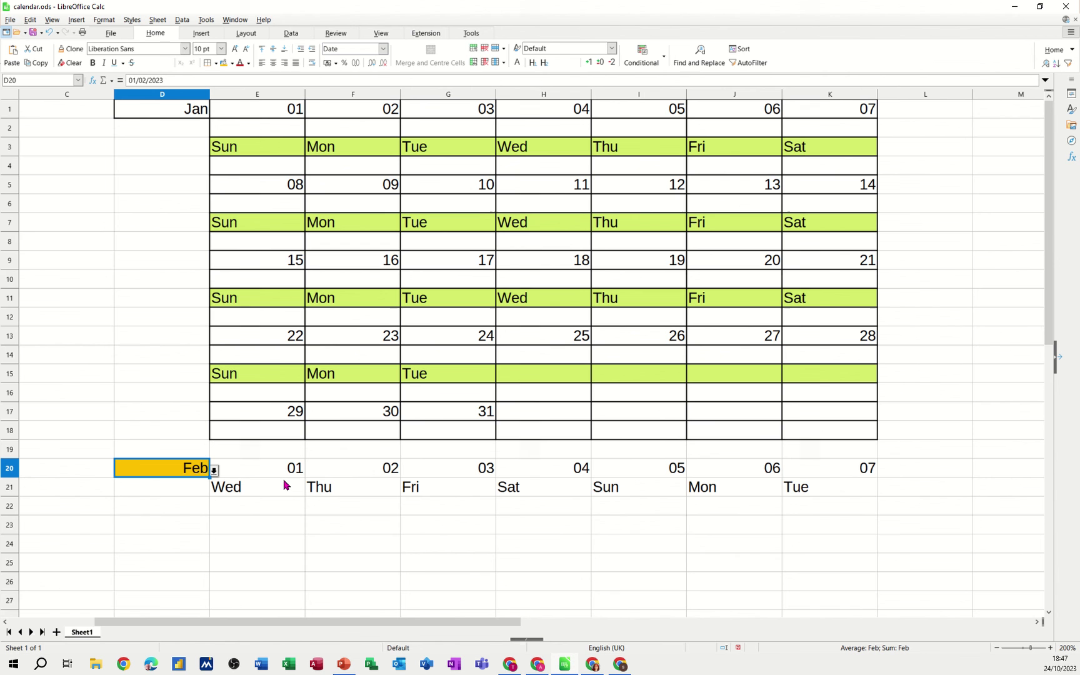
left_click(191, 110)
left_click(214, 111)
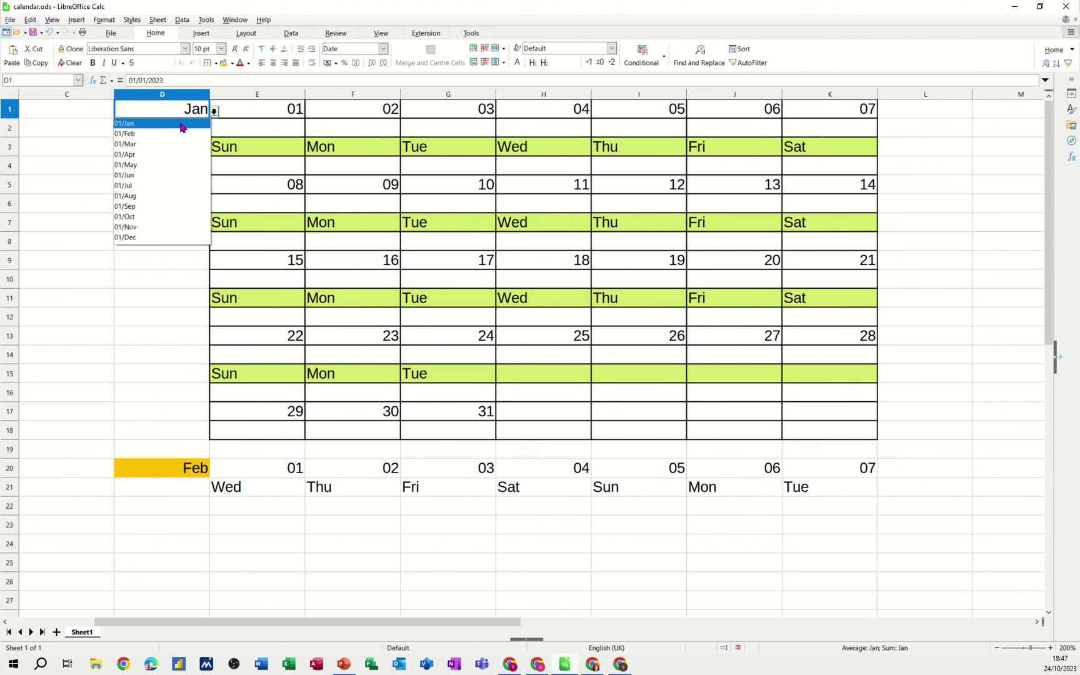
left_click(167, 133)
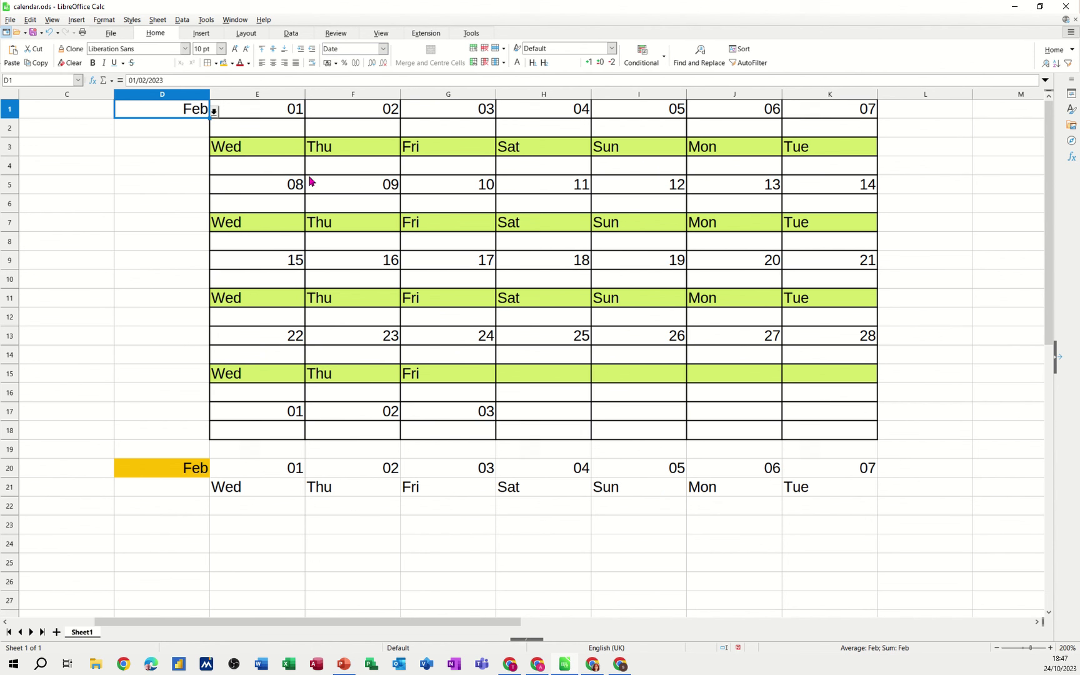
left_click(284, 183)
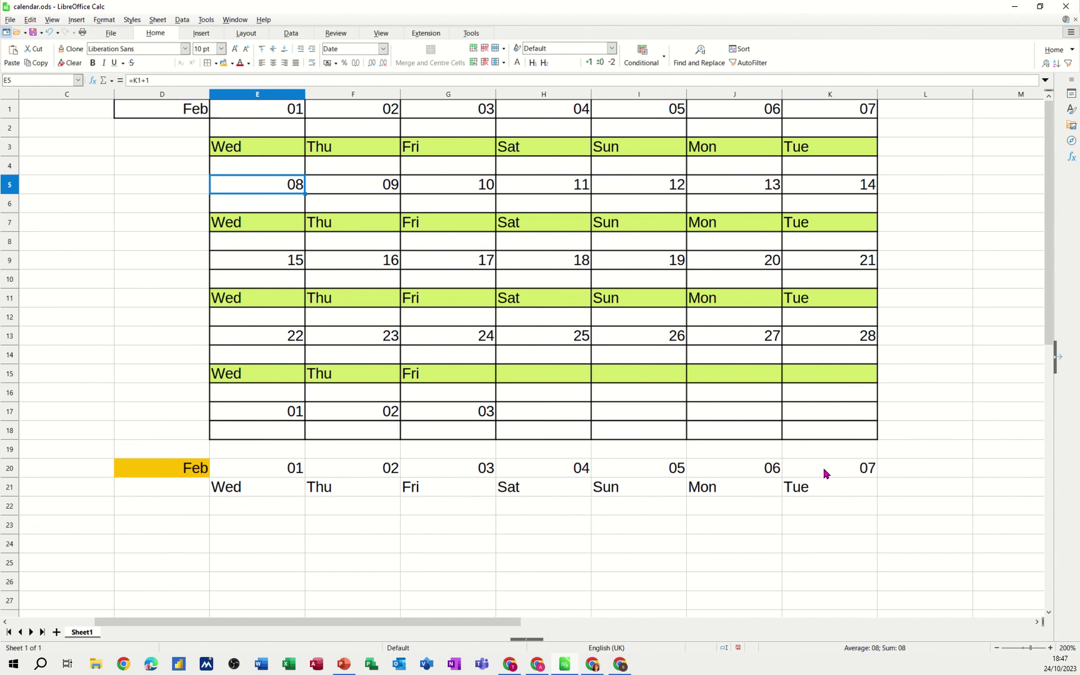
left_click(847, 474)
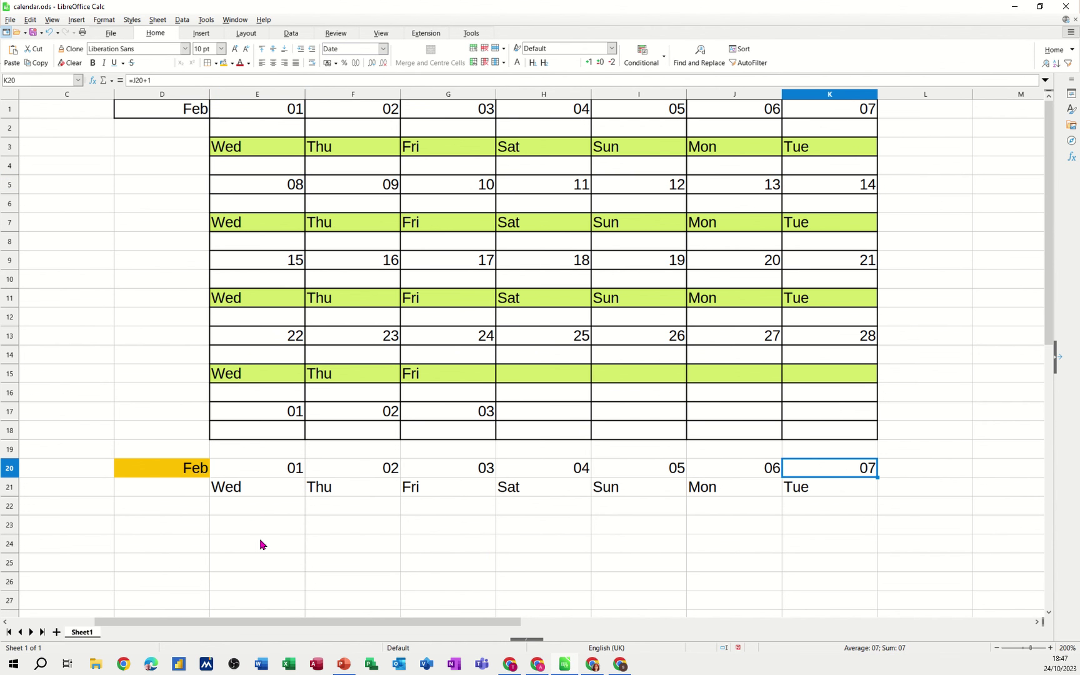
left_click(180, 469)
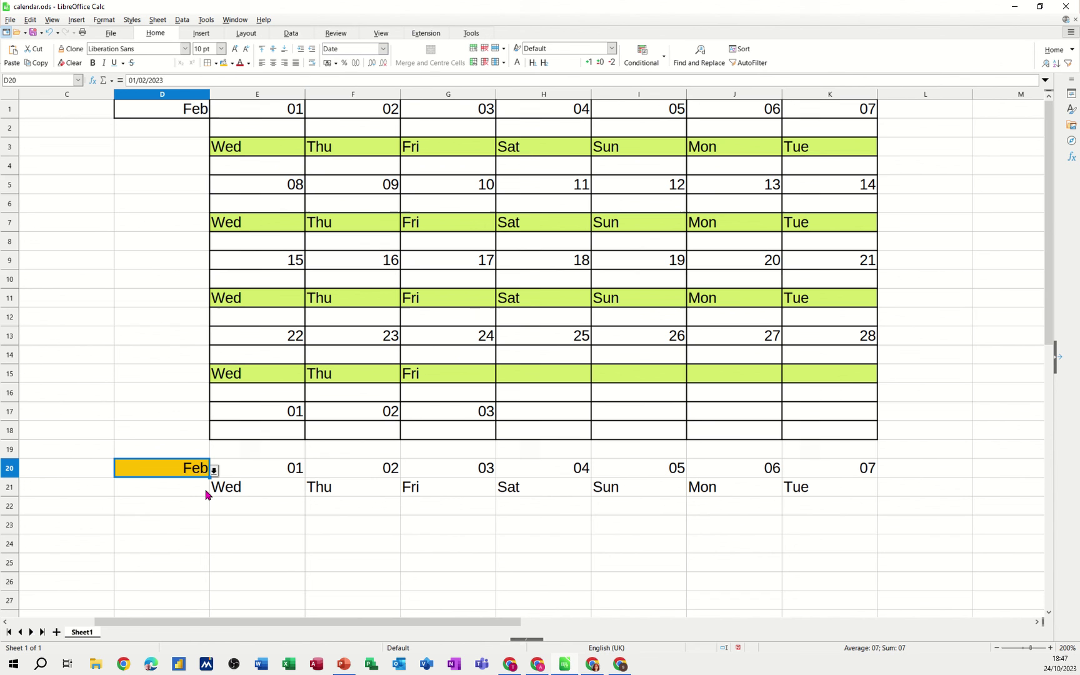
left_click(245, 490)
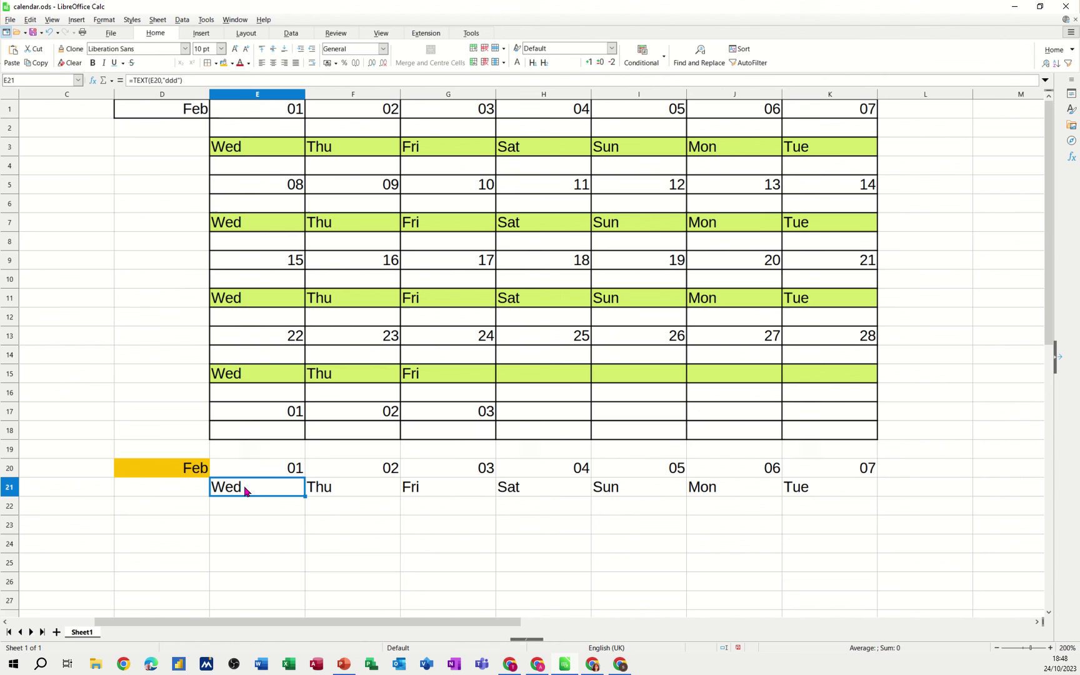
left_click(162, 473)
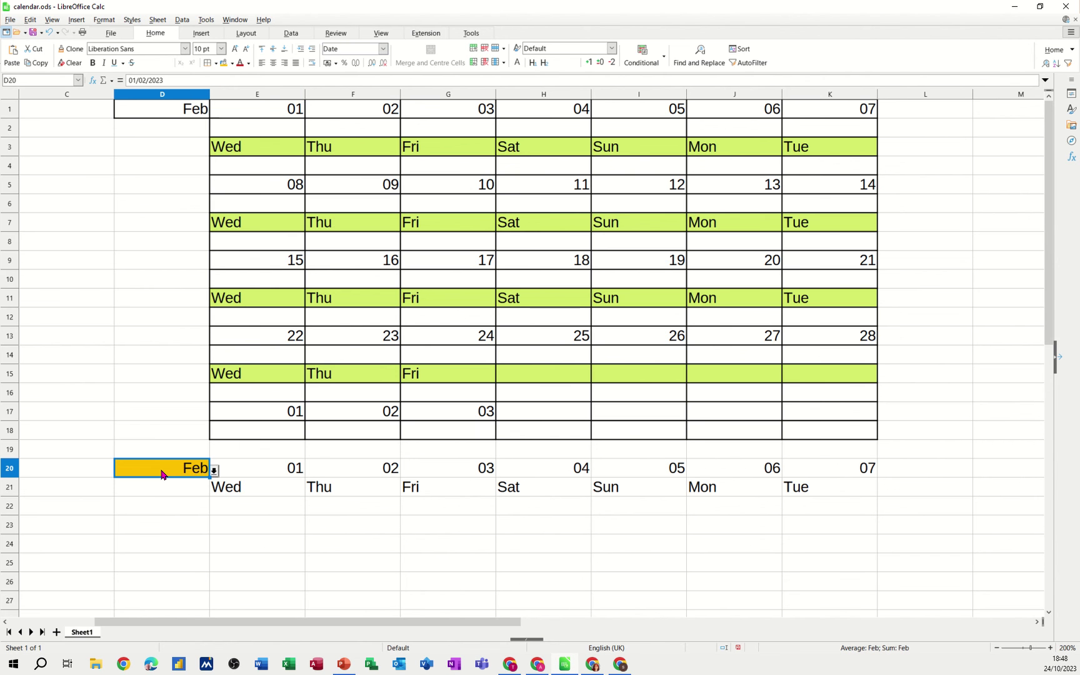